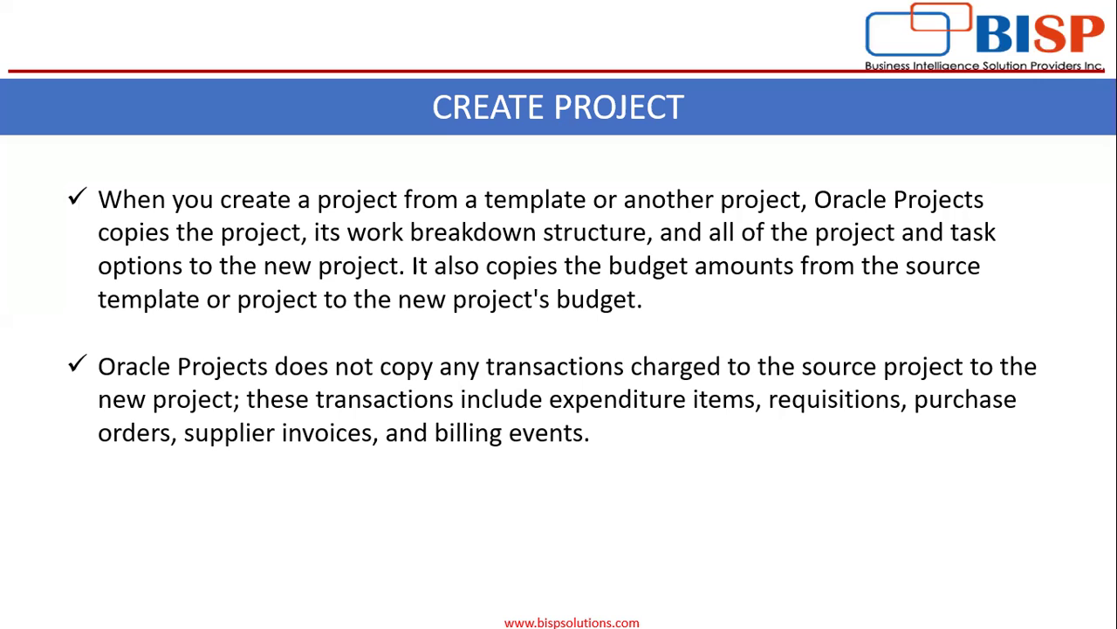
Switch to the Oracle Fusion Cloud Applications browser window and open the Project Management app.
{"action": "key", "text": "alt+Tab"}
{"action": "key", "text": "alt+Tab"}
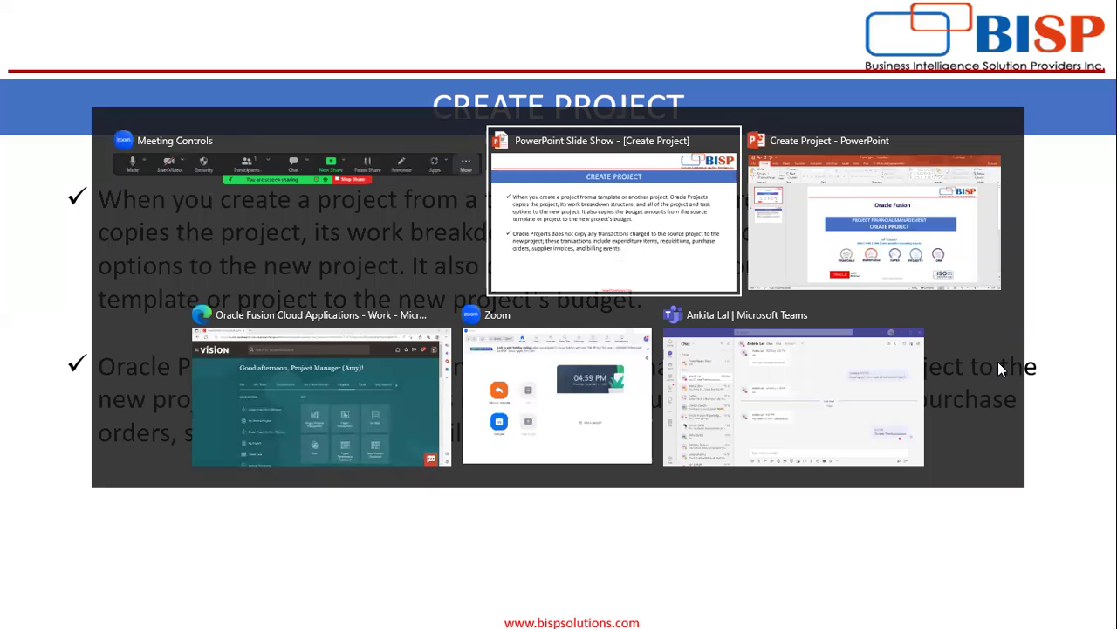
{"action": "key", "text": "alt+Tab"}
{"action": "key", "text": "alt+Tab"}
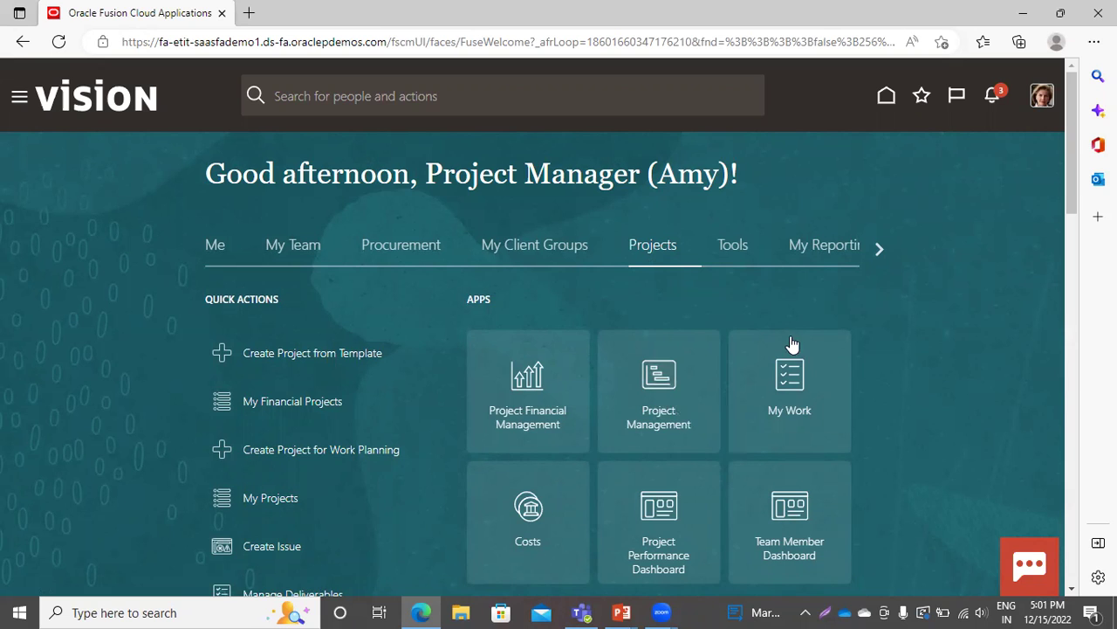
{"action": "left_click", "coordinate": [669, 424]}
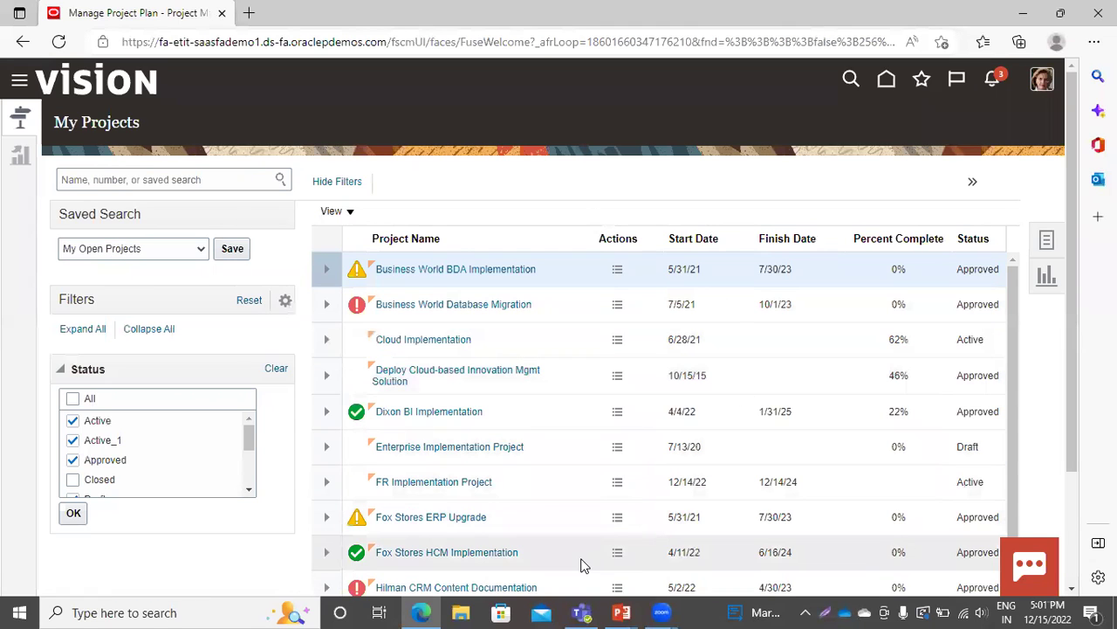
Start creating a project named FBI Implementation Project with a finish date of 12/15/23.
{"action": "left_click", "coordinate": [1049, 243]}
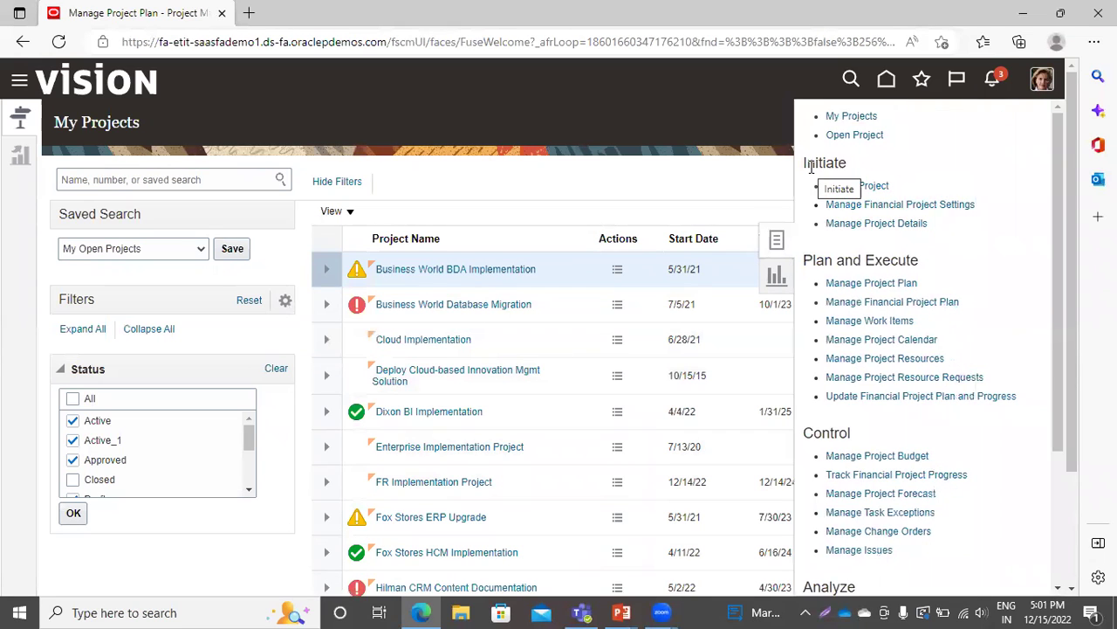
{"action": "left_click", "coordinate": [860, 186]}
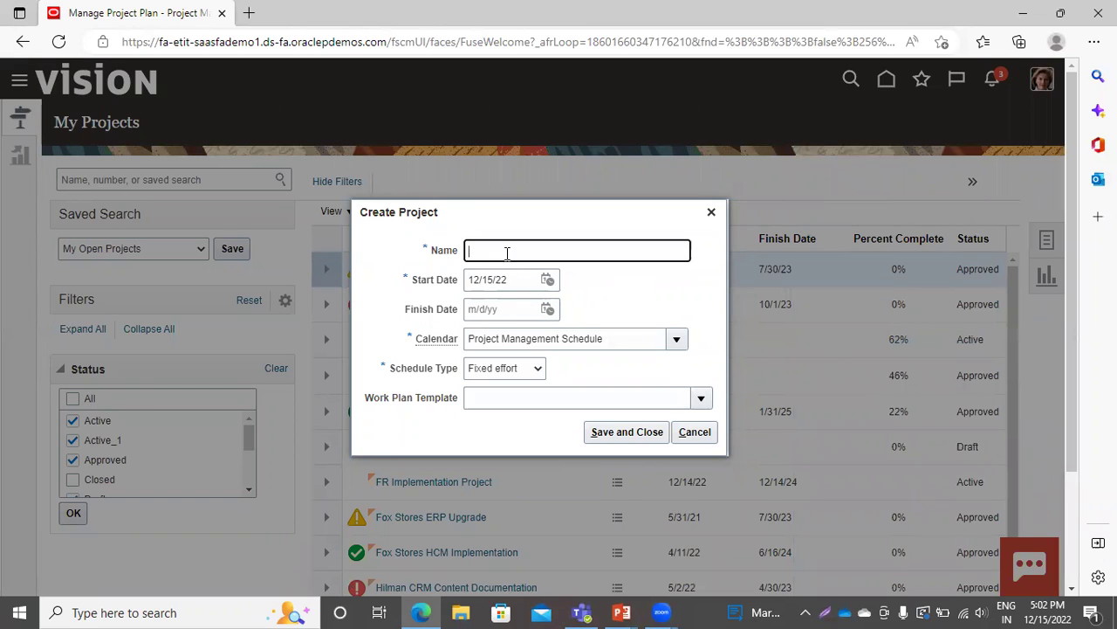
{"action": "type", "text": "FBI Implementation Project"}
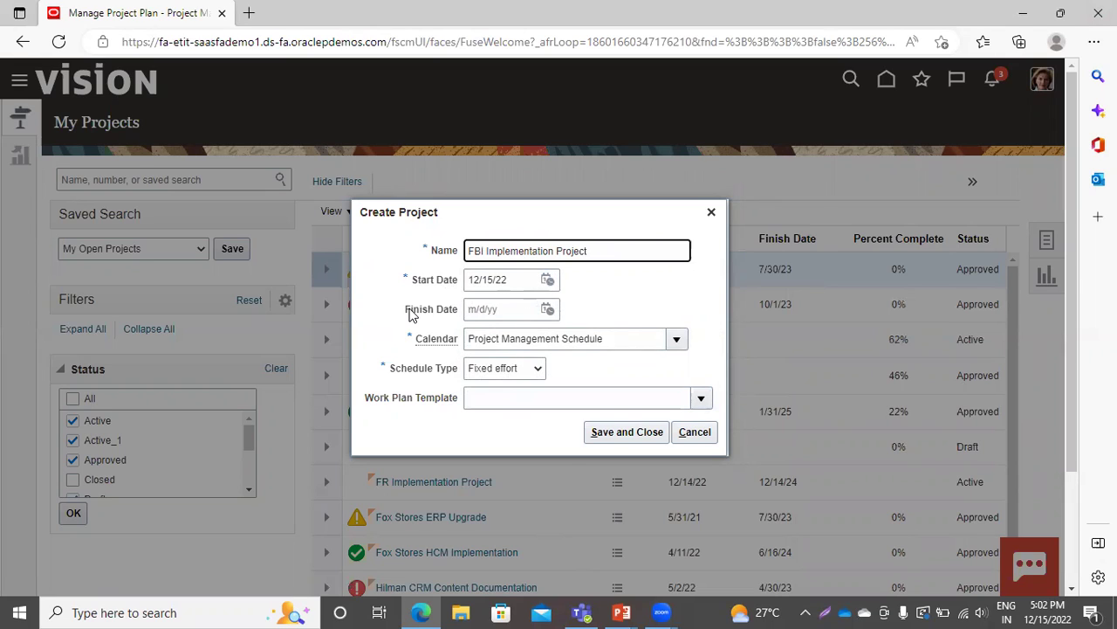
{"action": "left_click", "coordinate": [547, 308]}
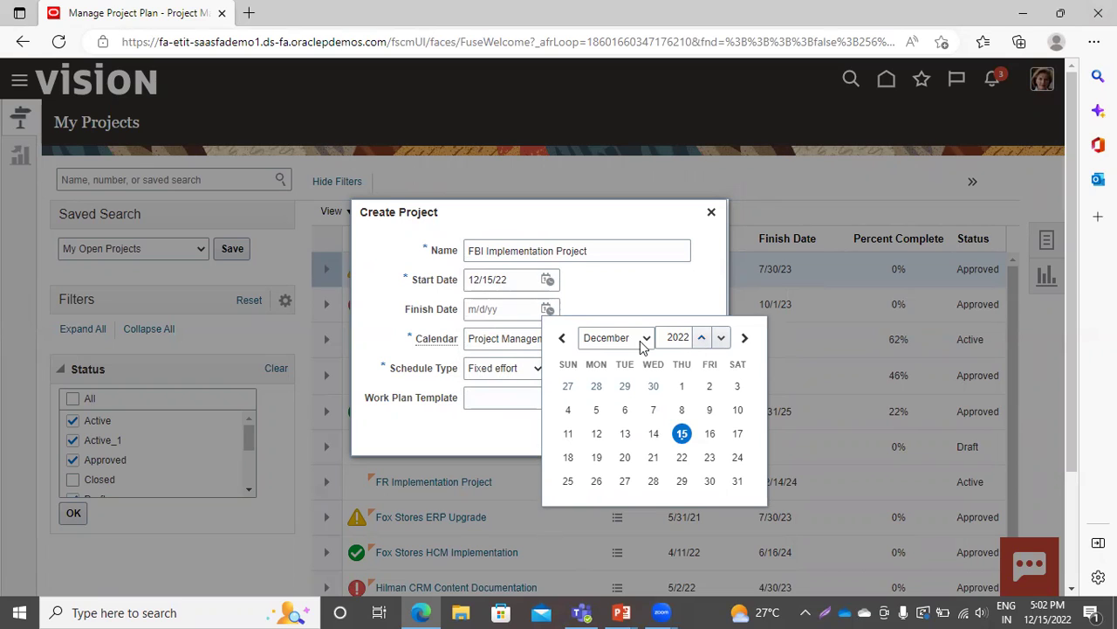
{"action": "left_click", "coordinate": [701, 337]}
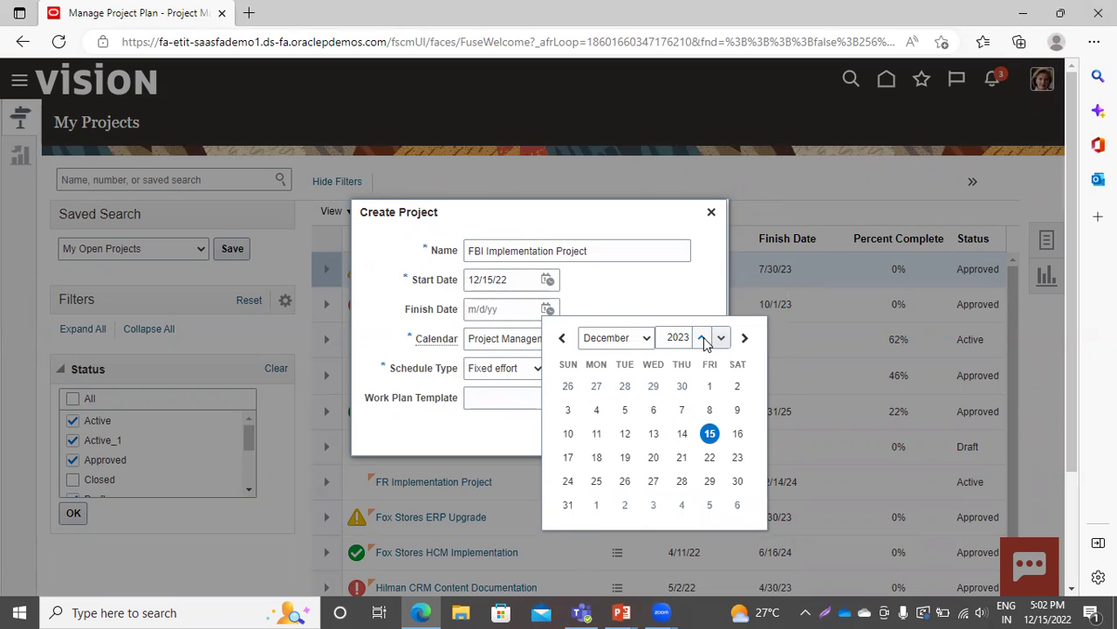
{"action": "left_click", "coordinate": [710, 433]}
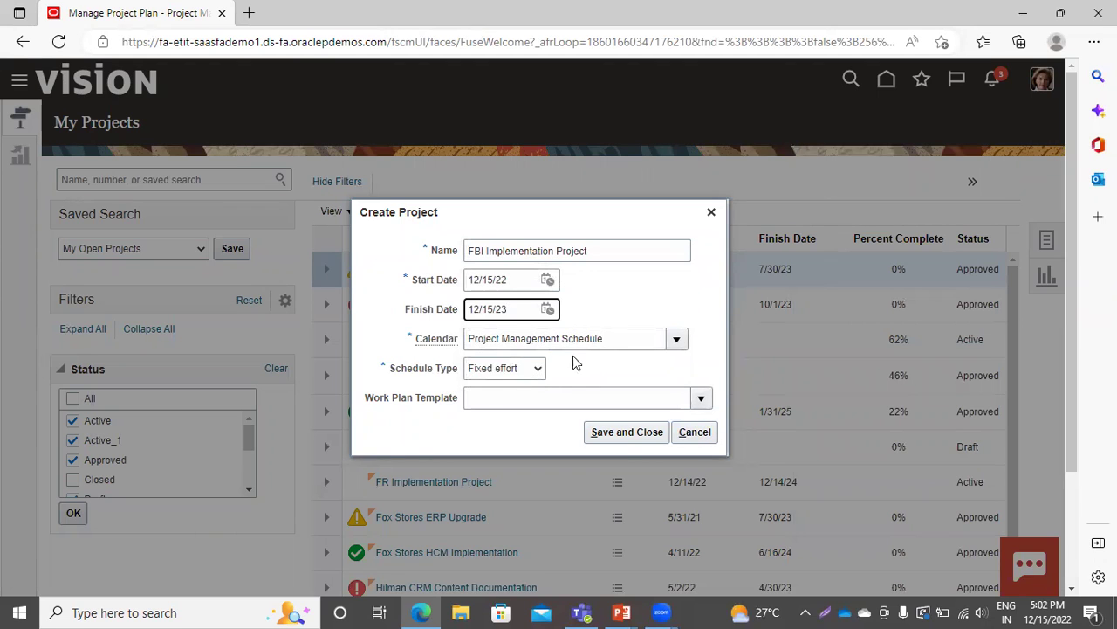
Choose Project Management Schedule as the project's calendar and Fixed effort as its schedule type.
{"action": "mouse_move", "coordinate": [439, 349]}
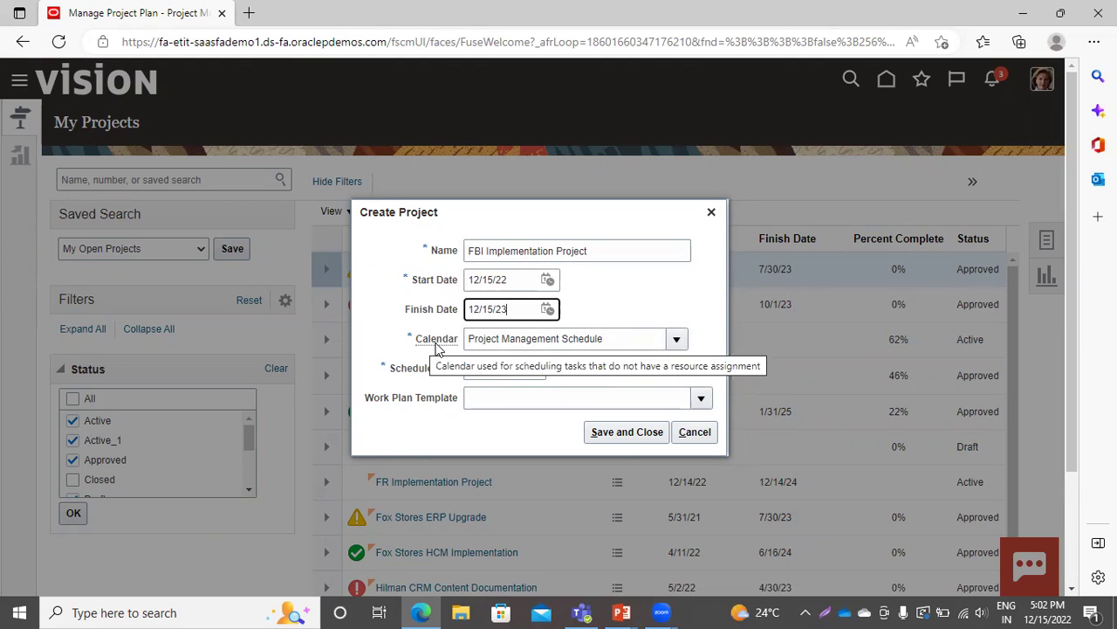
{"action": "left_click", "coordinate": [676, 339]}
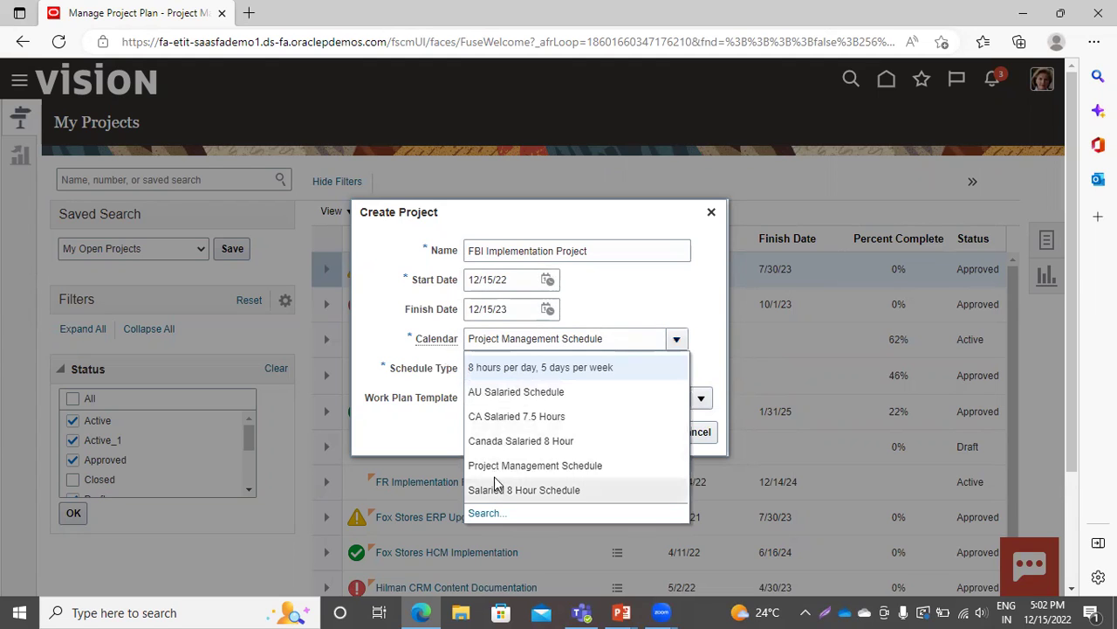
{"action": "left_click", "coordinate": [602, 467]}
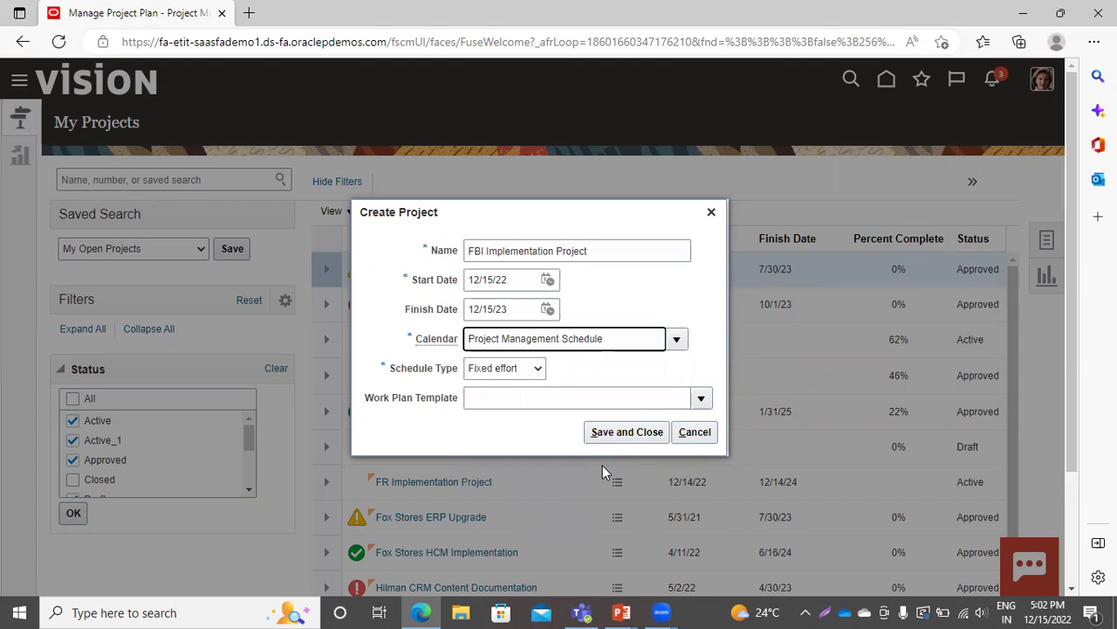
{"action": "left_click", "coordinate": [533, 370]}
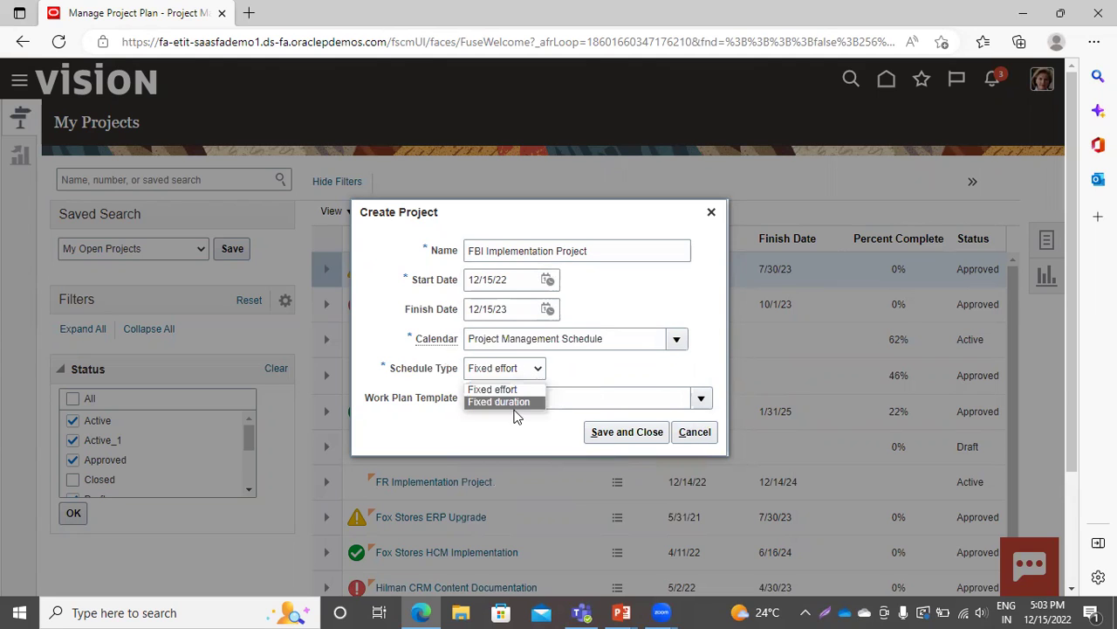
{"action": "left_click", "coordinate": [515, 390]}
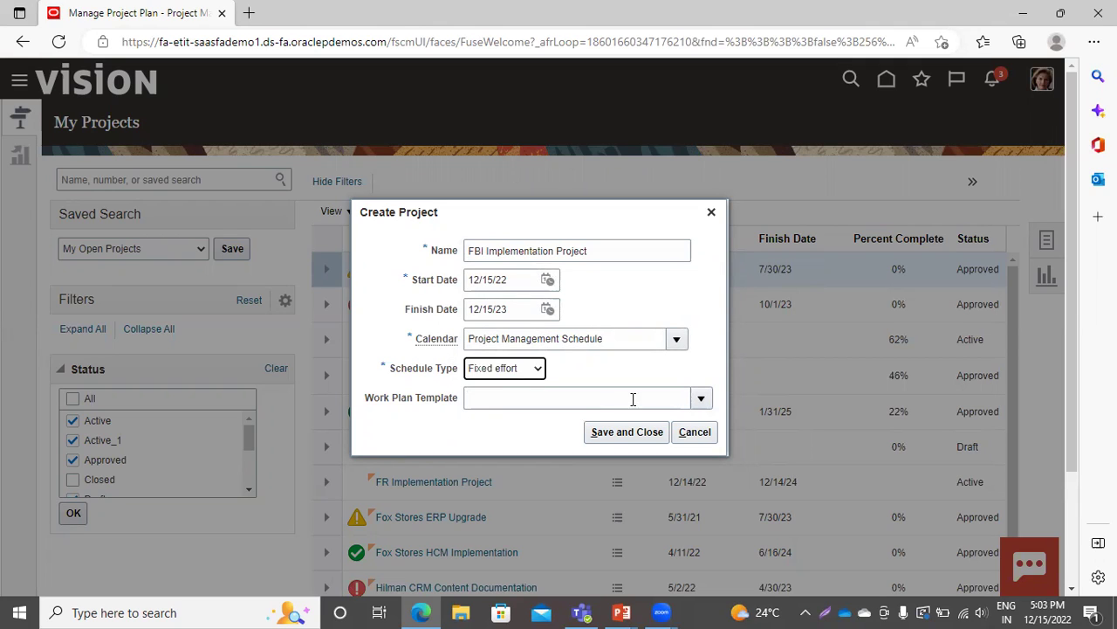
Apply the work plan template Implementation Project with Fin Tasks and save the new project.
{"action": "left_click", "coordinate": [695, 401]}
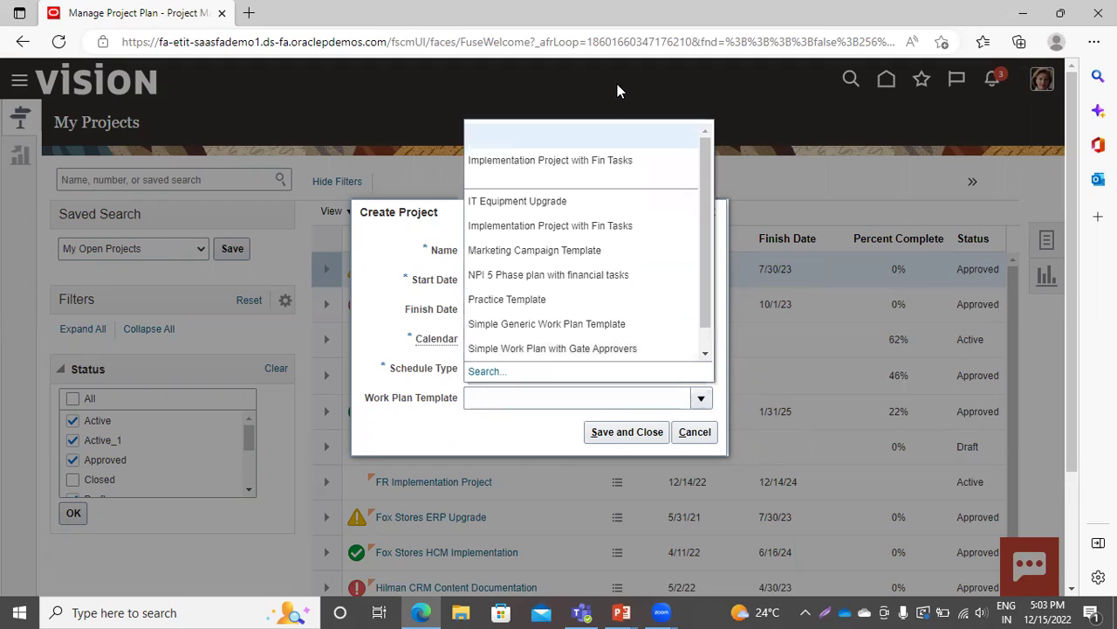
{"action": "left_click", "coordinate": [638, 226]}
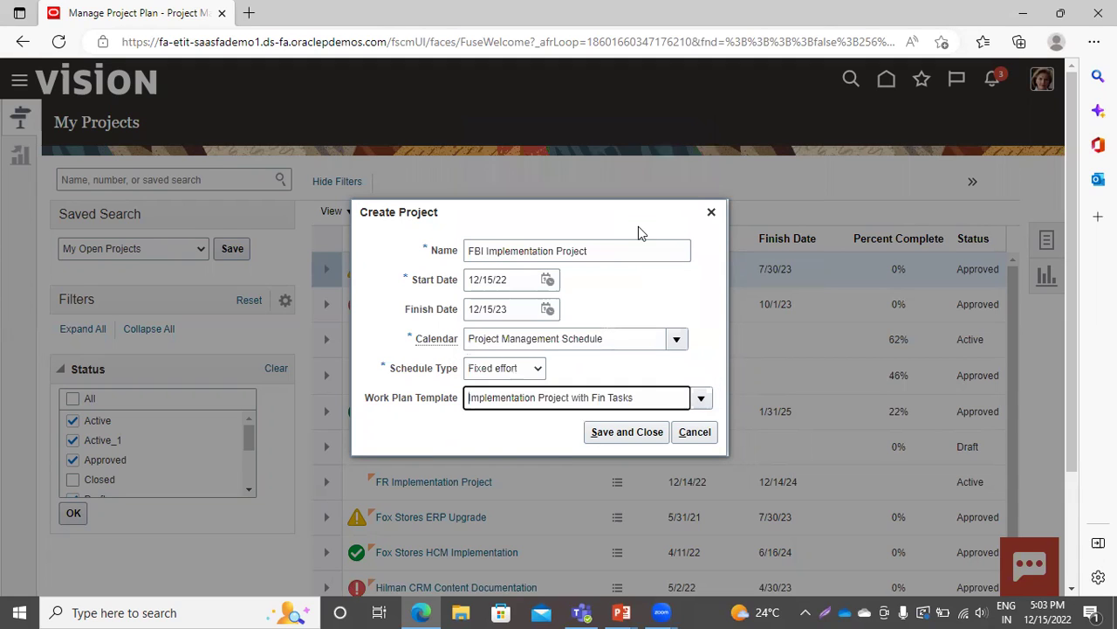
{"action": "left_click", "coordinate": [637, 442]}
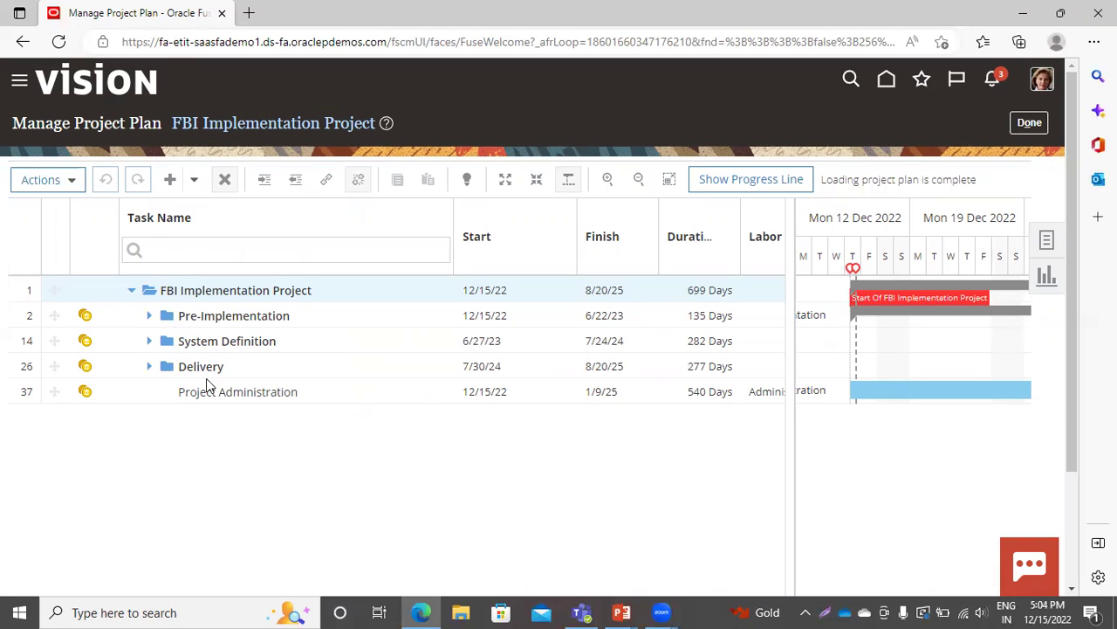
Examine the subtasks under Pre-Implementation and Planning, and the plan's date, duration, labor resource and effort columns.
{"action": "left_click", "coordinate": [148, 315]}
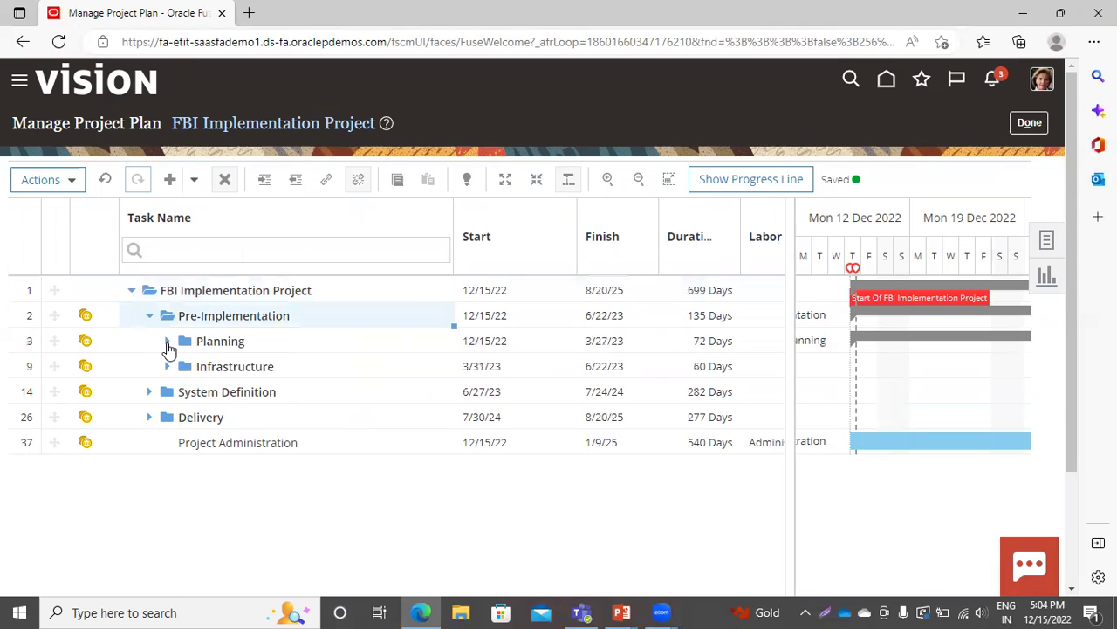
{"action": "left_click", "coordinate": [168, 342]}
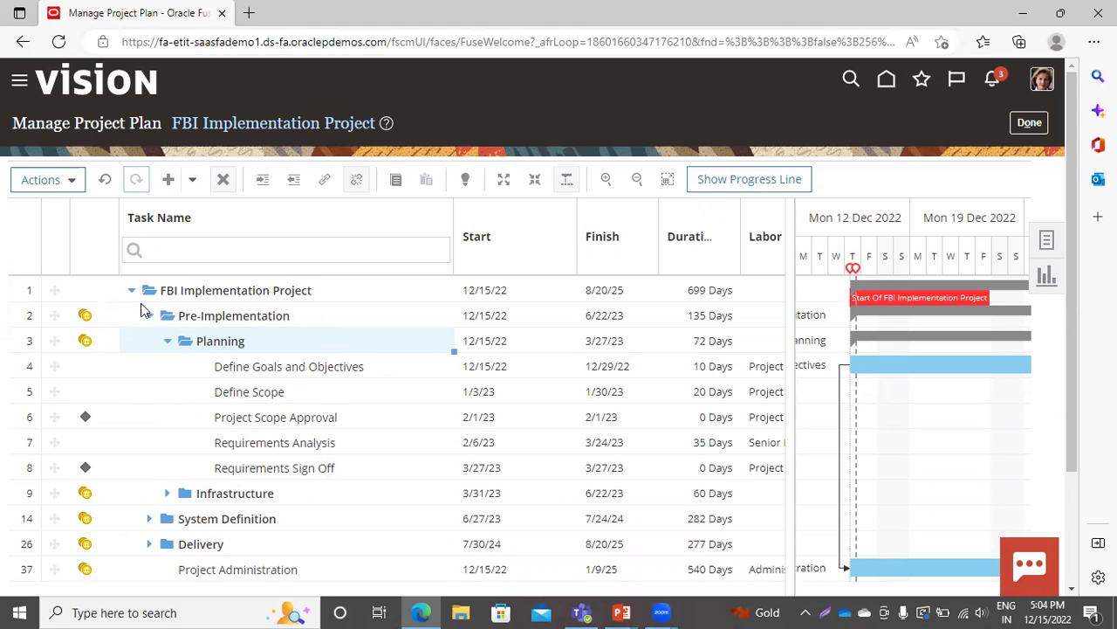
{"action": "left_click", "coordinate": [146, 317]}
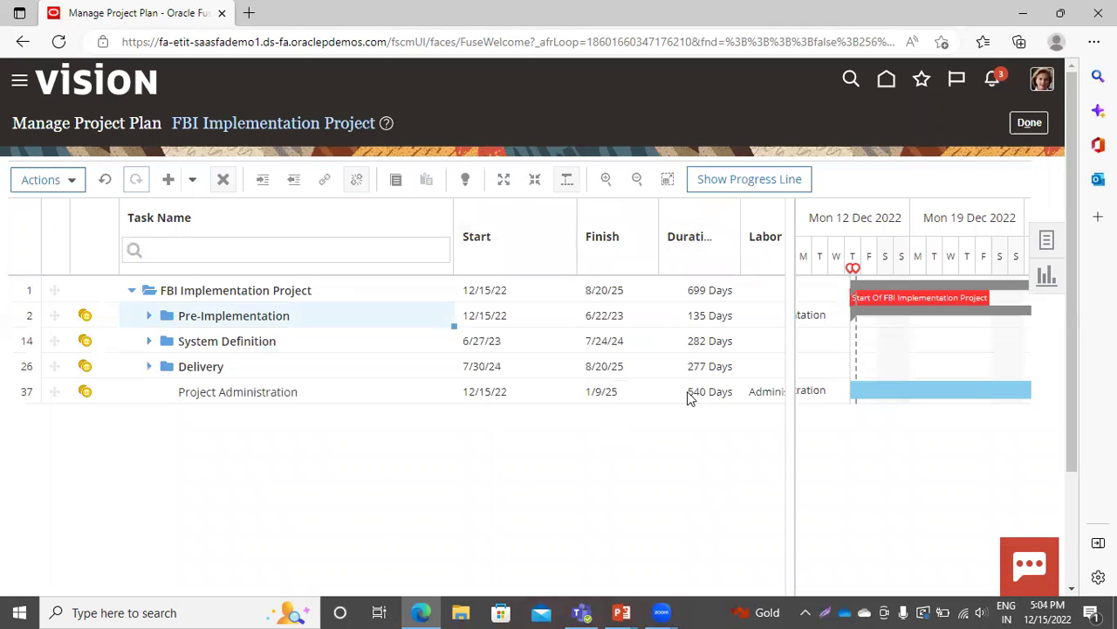
{"action": "scroll", "coordinate": [690, 408], "scroll_direction": "down", "scroll_amount": 3}
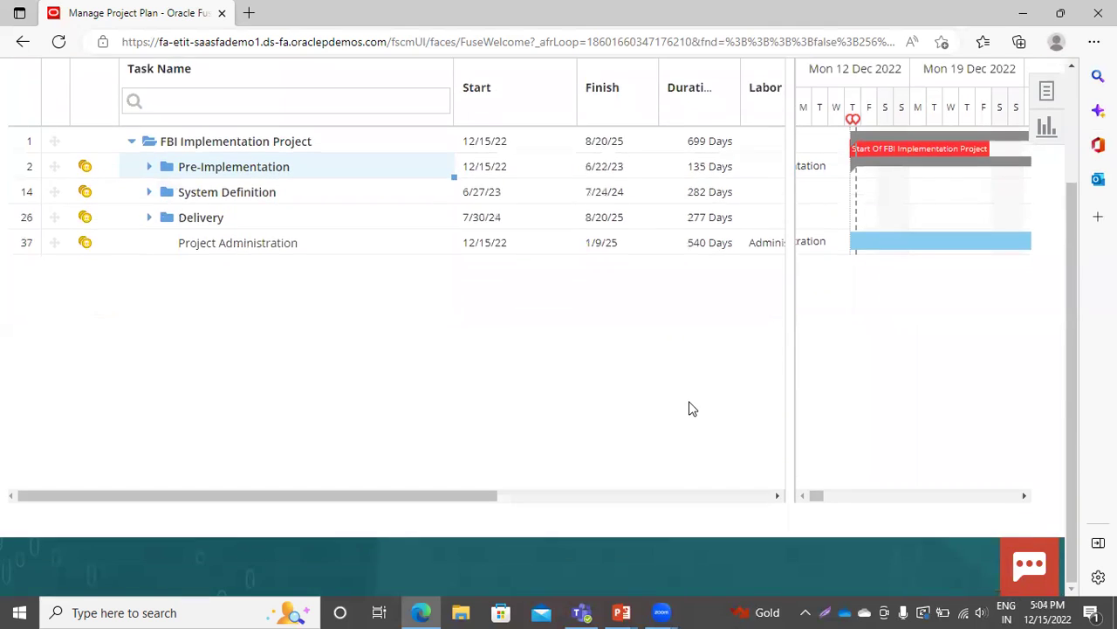
{"action": "left_click", "coordinate": [777, 496]}
{"action": "left_click", "coordinate": [777, 496]}
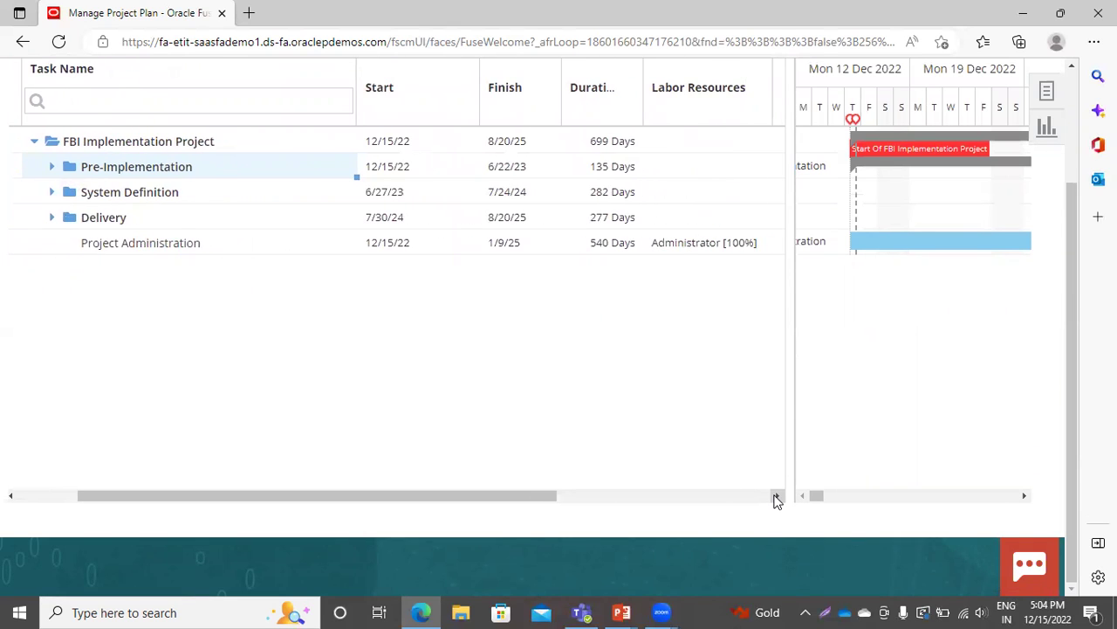
{"action": "left_click", "coordinate": [777, 496]}
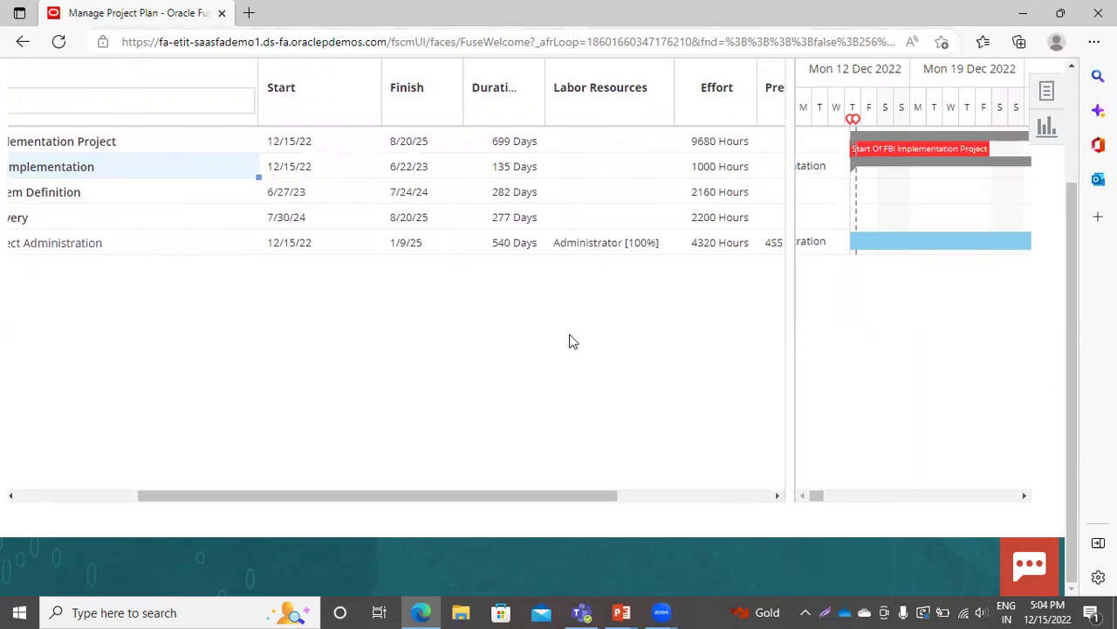
{"action": "left_click_drag", "start_coordinate": [395, 496], "coordinate": [287, 485]}
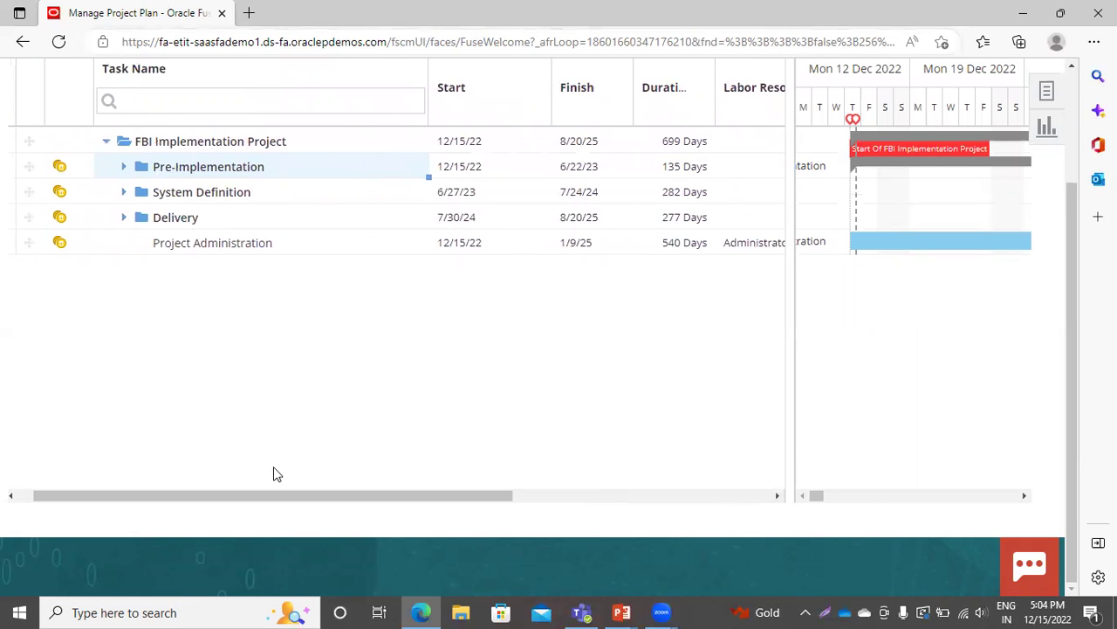
{"action": "scroll", "coordinate": [210, 398], "scroll_direction": "up", "scroll_amount": 2}
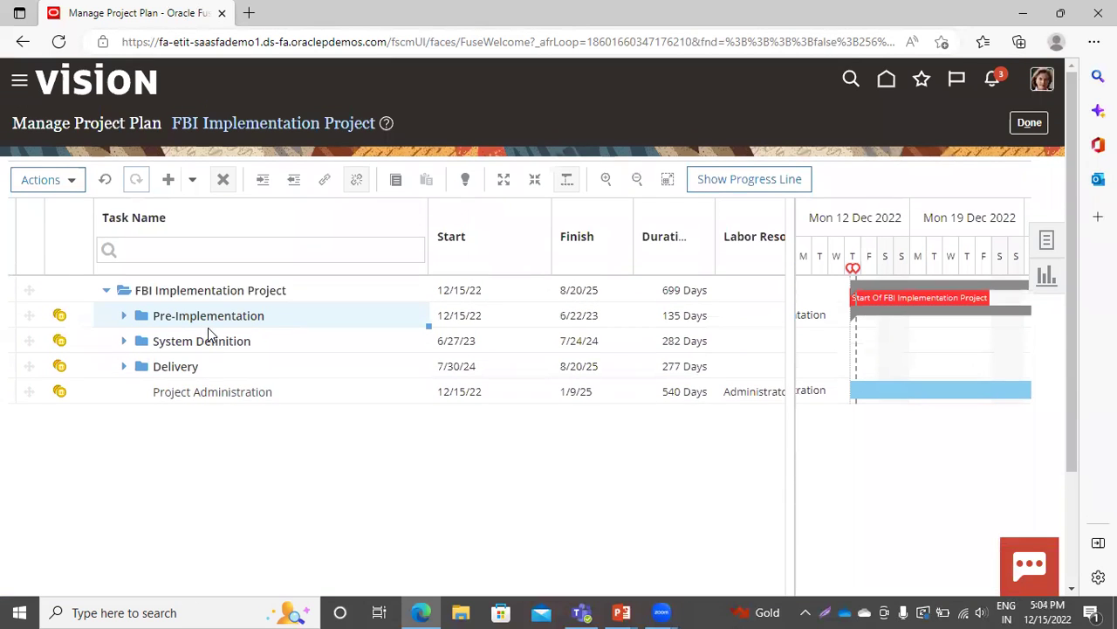
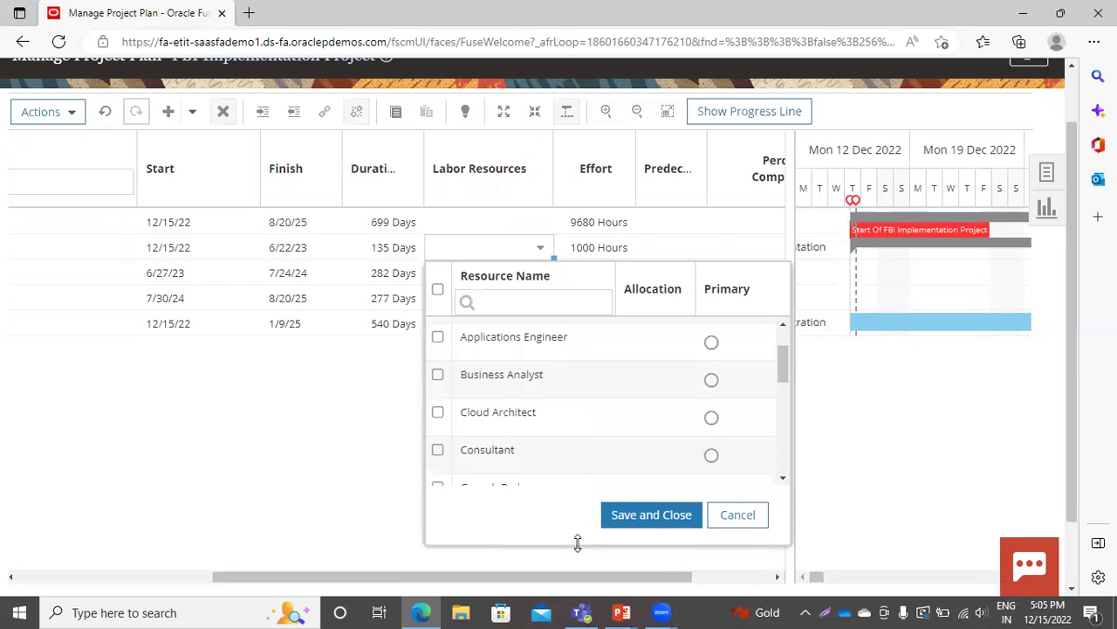
Assign the person listed directly after Administrator as the primary labor resource of the Pre-Implementation task and save the assignment.
{"action": "scroll", "coordinate": [680, 405], "scroll_direction": "down", "scroll_amount": 2}
{"action": "scroll", "coordinate": [679, 404], "scroll_direction": "down", "scroll_amount": 4}
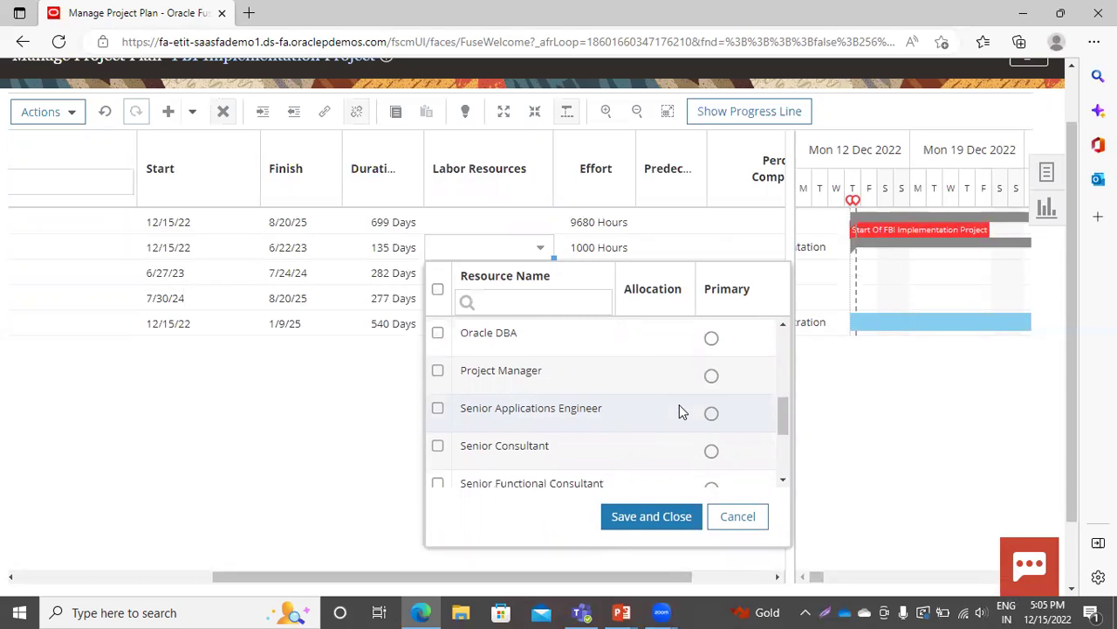
{"action": "scroll", "coordinate": [682, 411], "scroll_direction": "up", "scroll_amount": 5}
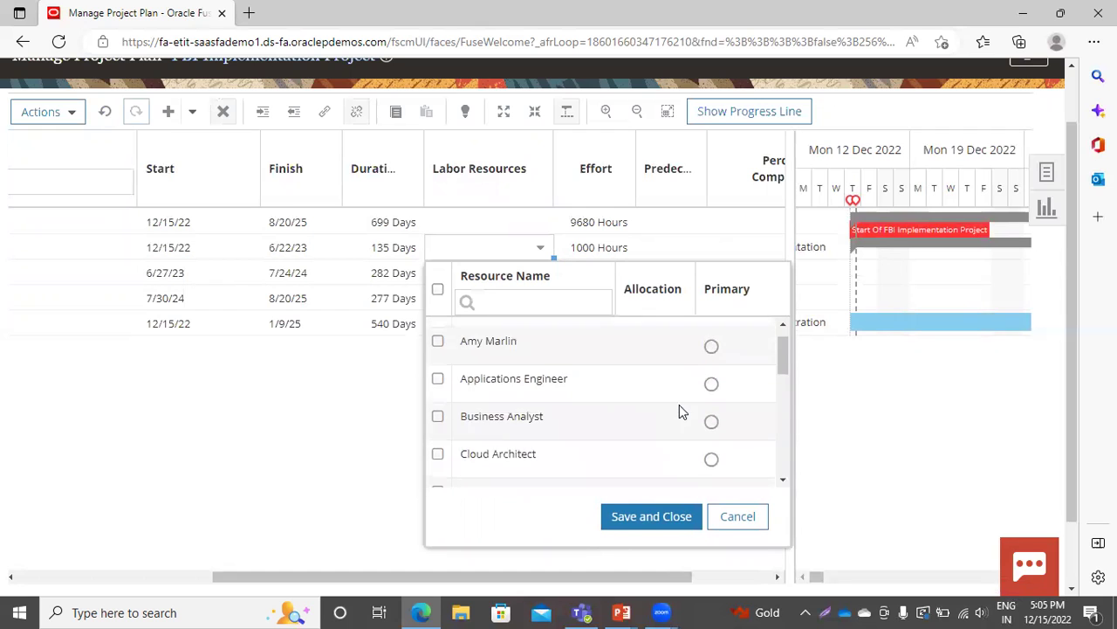
{"action": "scroll", "coordinate": [680, 404], "scroll_direction": "up", "scroll_amount": 1}
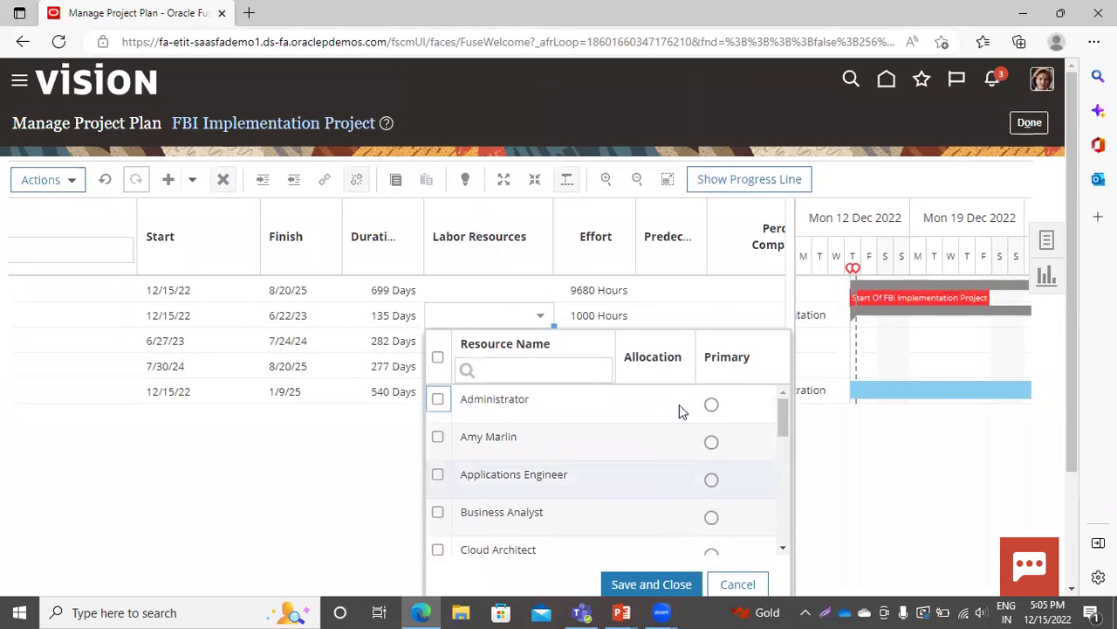
{"action": "left_click", "coordinate": [439, 441]}
{"action": "scroll", "coordinate": [316, 524], "scroll_direction": "down", "scroll_amount": 2}
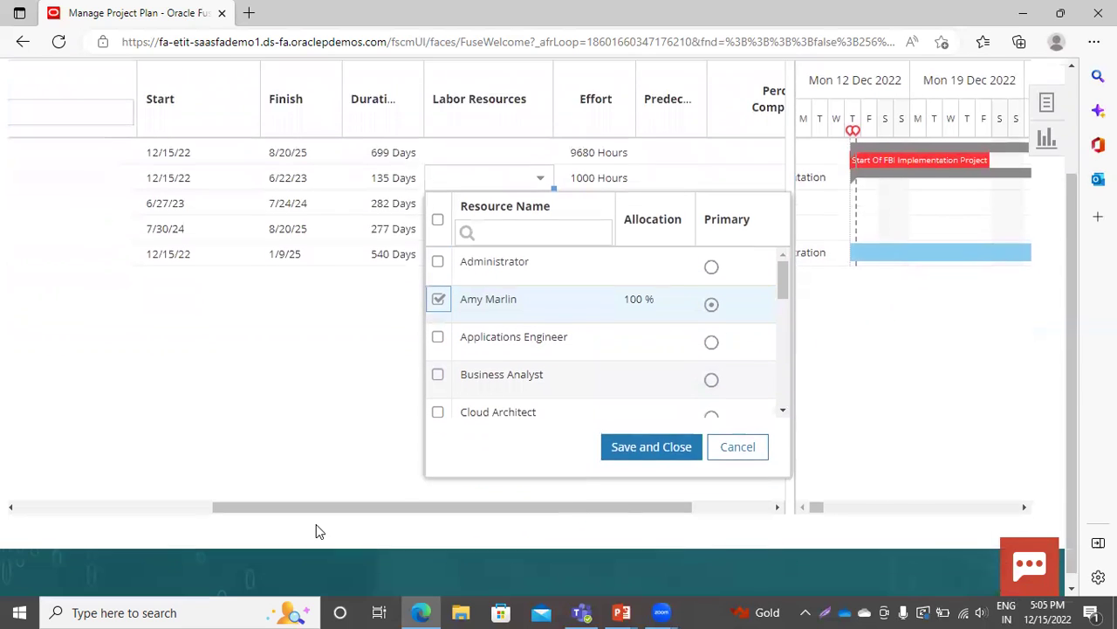
{"action": "left_click", "coordinate": [669, 442]}
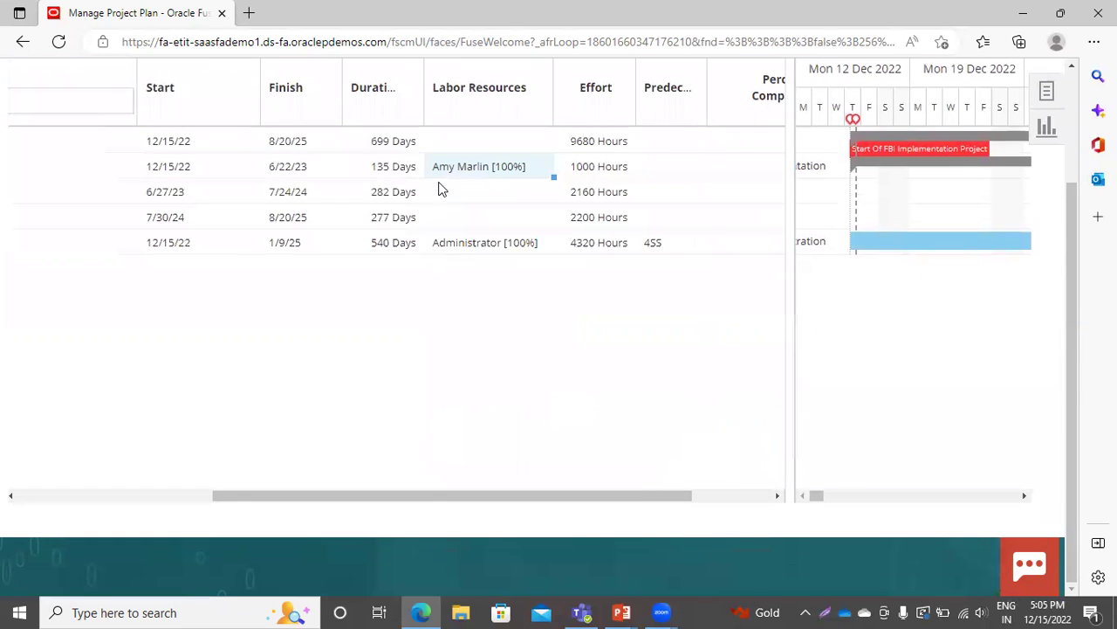
Assign the person listed directly after Consultant as the labor resource of the System Definition task and save the assignment.
{"action": "left_click", "coordinate": [463, 197]}
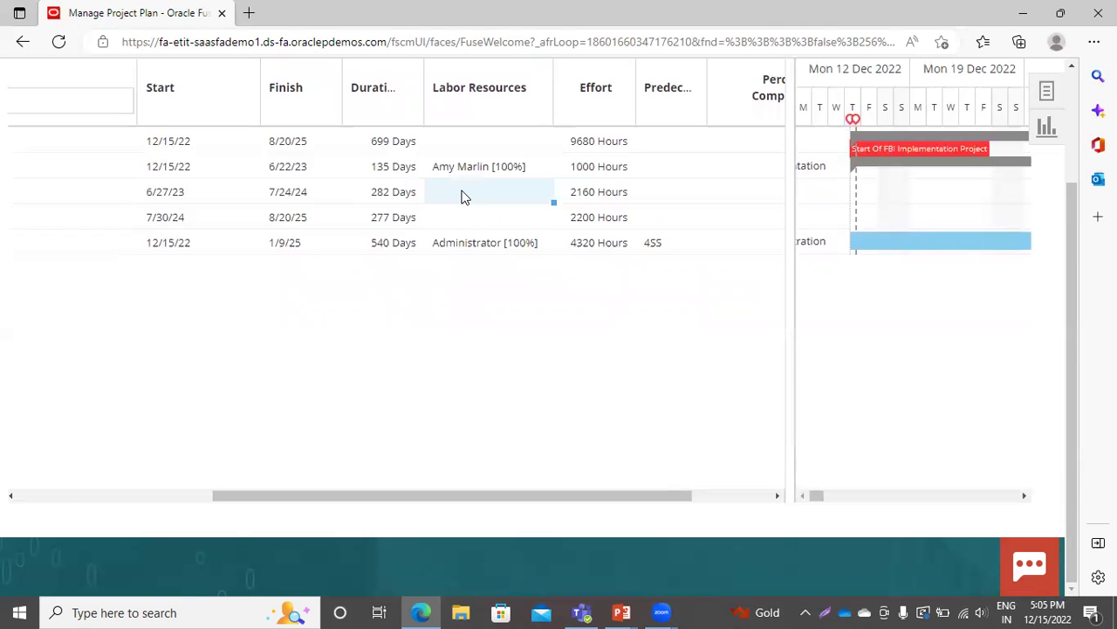
{"action": "left_click", "coordinate": [464, 197]}
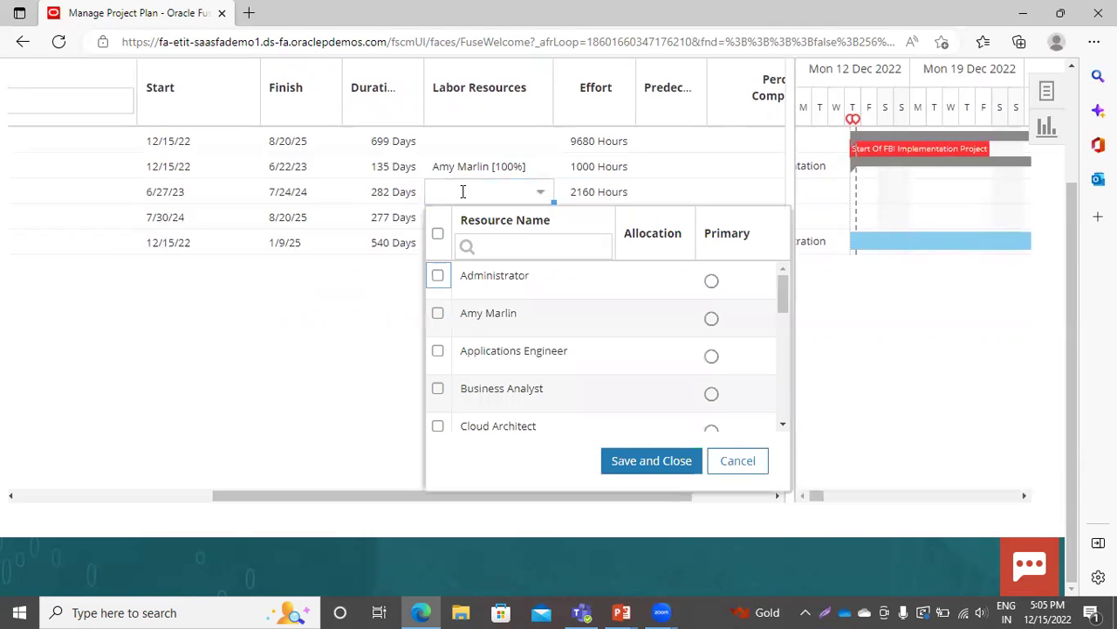
{"action": "scroll", "coordinate": [474, 392], "scroll_direction": "down", "scroll_amount": 3}
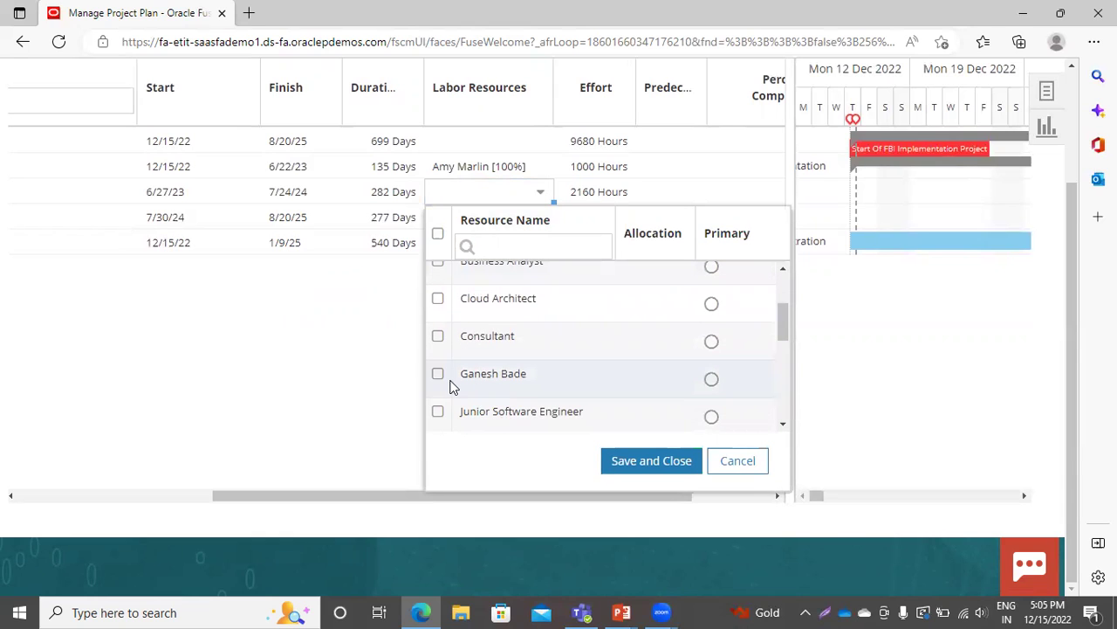
{"action": "left_click", "coordinate": [438, 375]}
{"action": "left_click", "coordinate": [666, 463]}
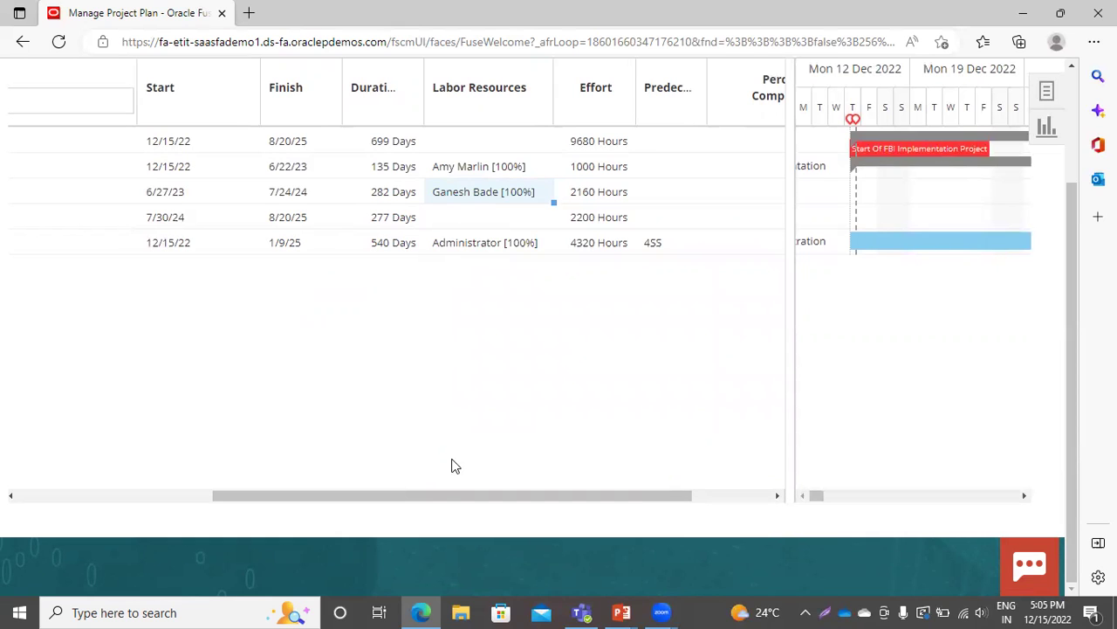
Assign Technical Consultant as the primary labor resource of the Delivery task at 100% allocation and save the assignment.
{"action": "left_click_drag", "start_coordinate": [442, 497], "coordinate": [585, 514]}
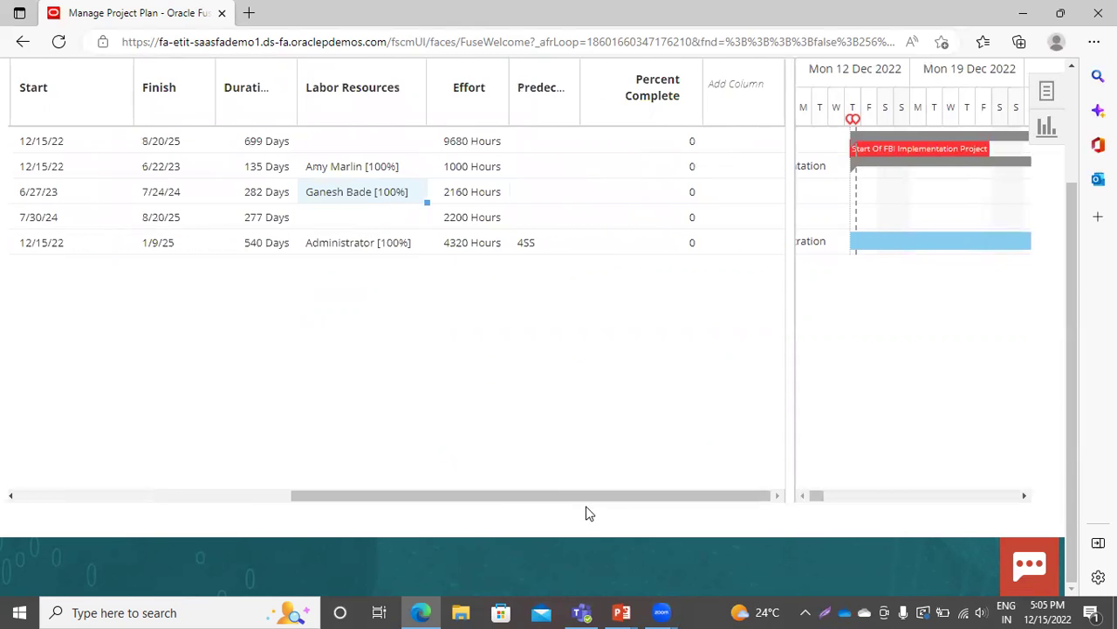
{"action": "left_click", "coordinate": [360, 219]}
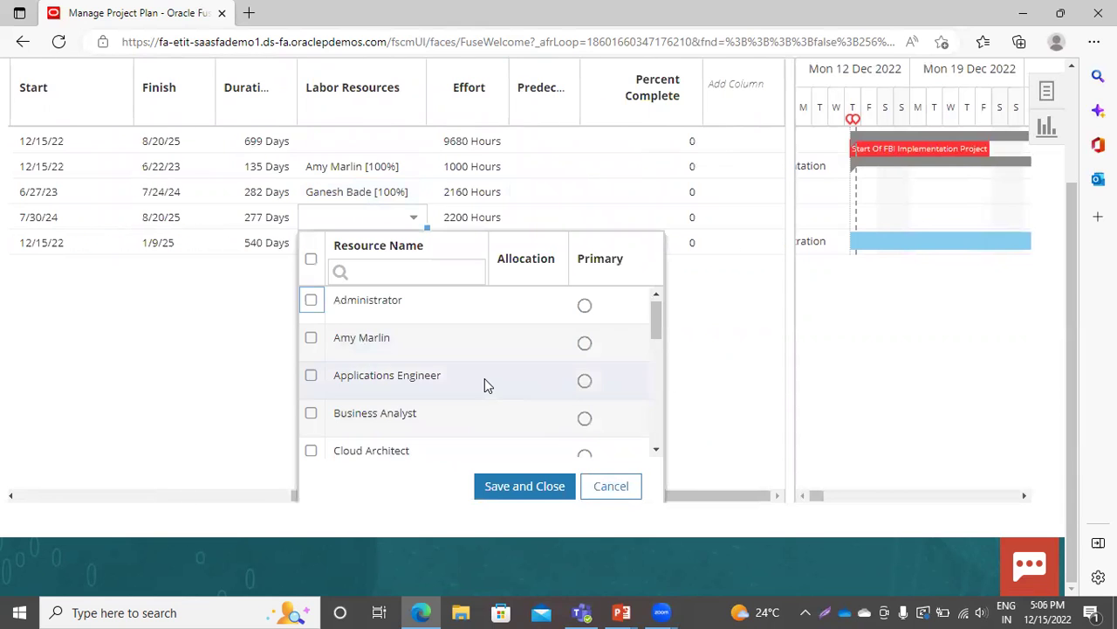
{"action": "scroll", "coordinate": [486, 385], "scroll_direction": "down", "scroll_amount": 3}
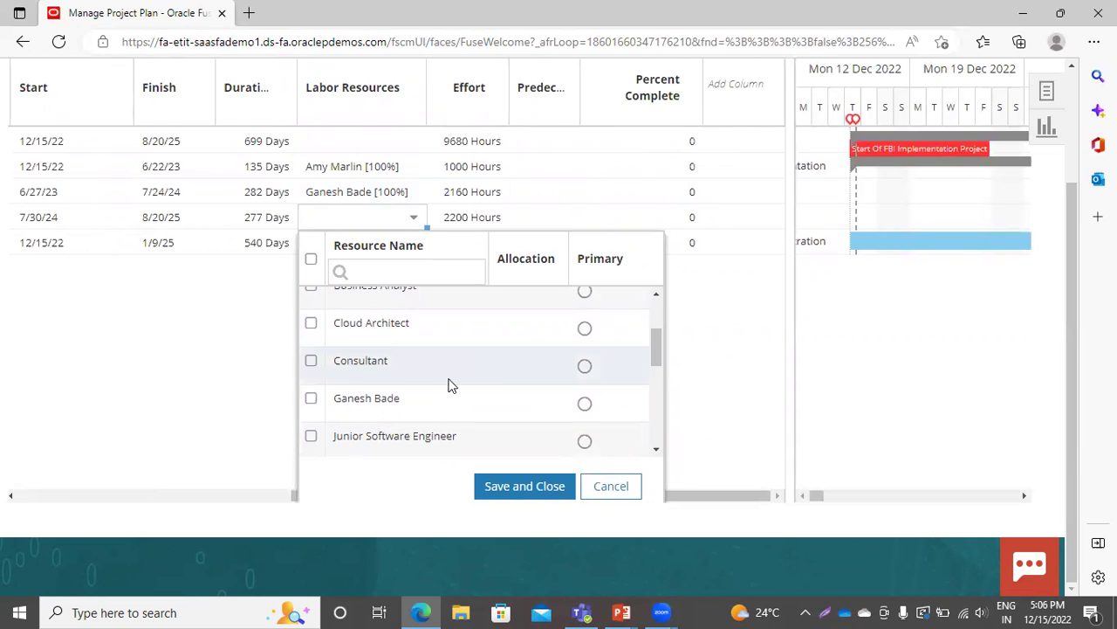
{"action": "scroll", "coordinate": [428, 381], "scroll_direction": "down", "scroll_amount": 4}
{"action": "scroll", "coordinate": [427, 382], "scroll_direction": "down", "scroll_amount": 3}
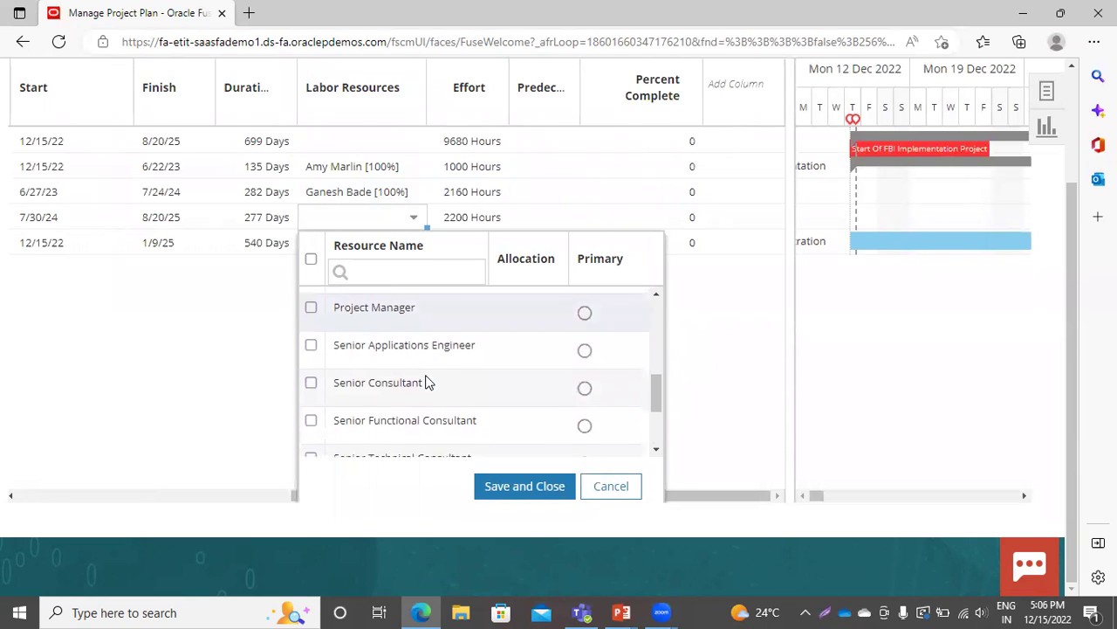
{"action": "scroll", "coordinate": [529, 387], "scroll_direction": "down", "scroll_amount": 1}
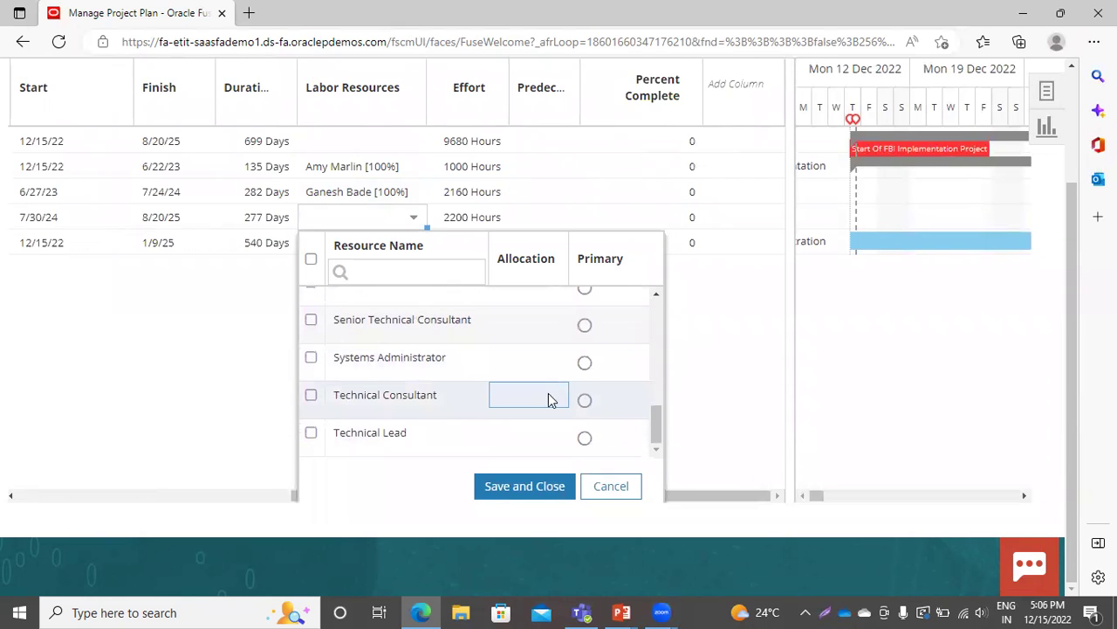
{"action": "left_click", "coordinate": [312, 396]}
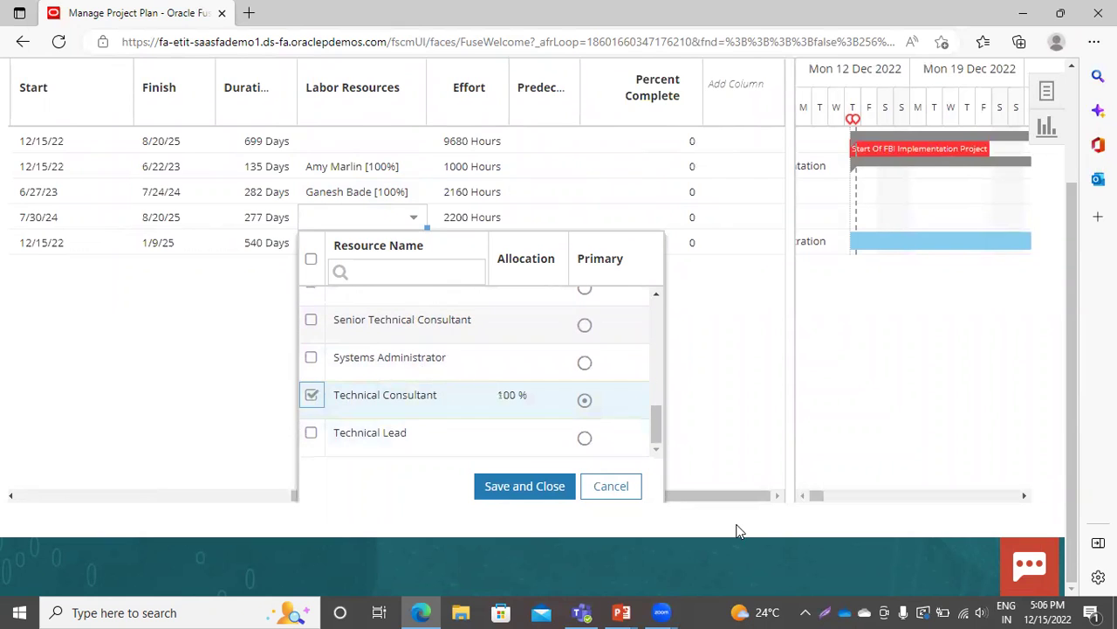
{"action": "left_click", "coordinate": [527, 489]}
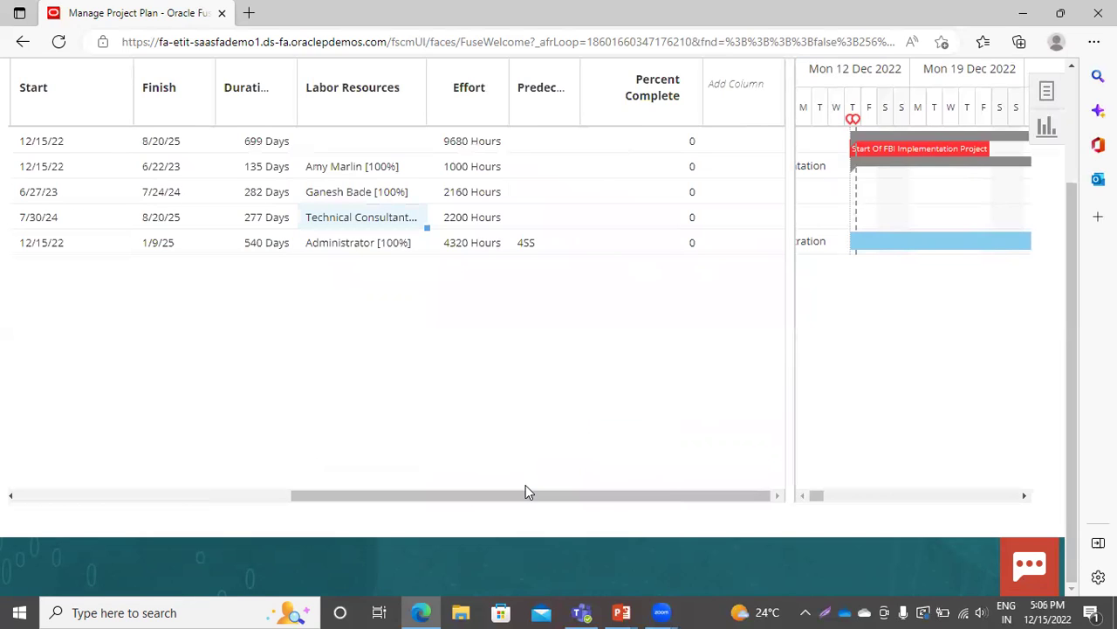
Open the project calendar of the FBI Implementation Project and review the December 2022 tasks, events and color legend.
{"action": "left_click_drag", "start_coordinate": [526, 492], "coordinate": [640, 494]}
{"action": "scroll", "coordinate": [715, 421], "scroll_direction": "up", "scroll_amount": 2}
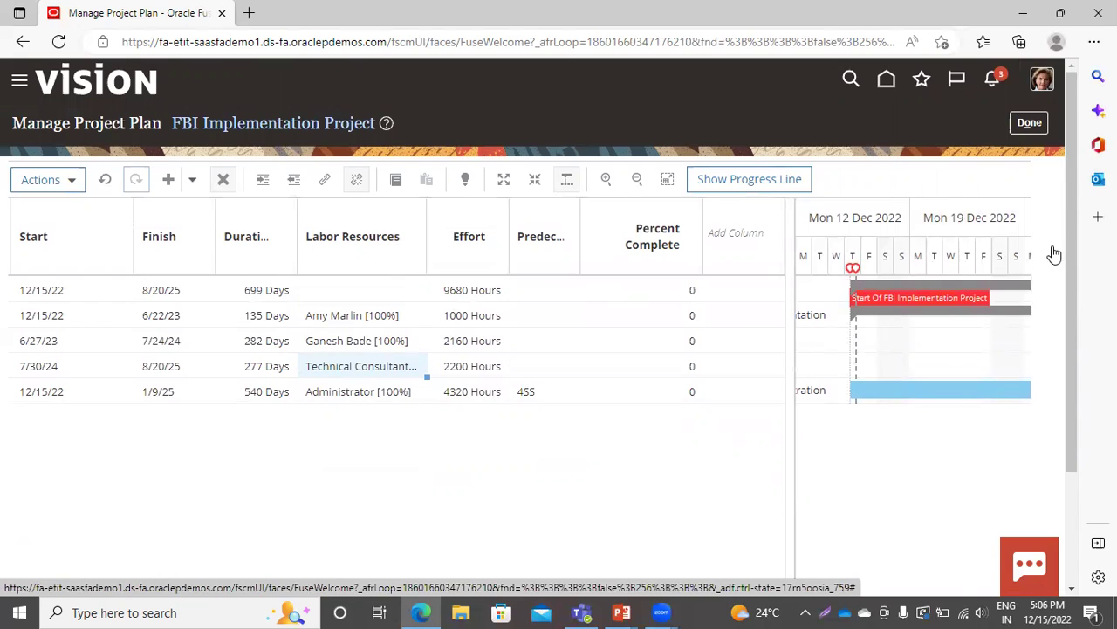
{"action": "left_click", "coordinate": [1050, 241]}
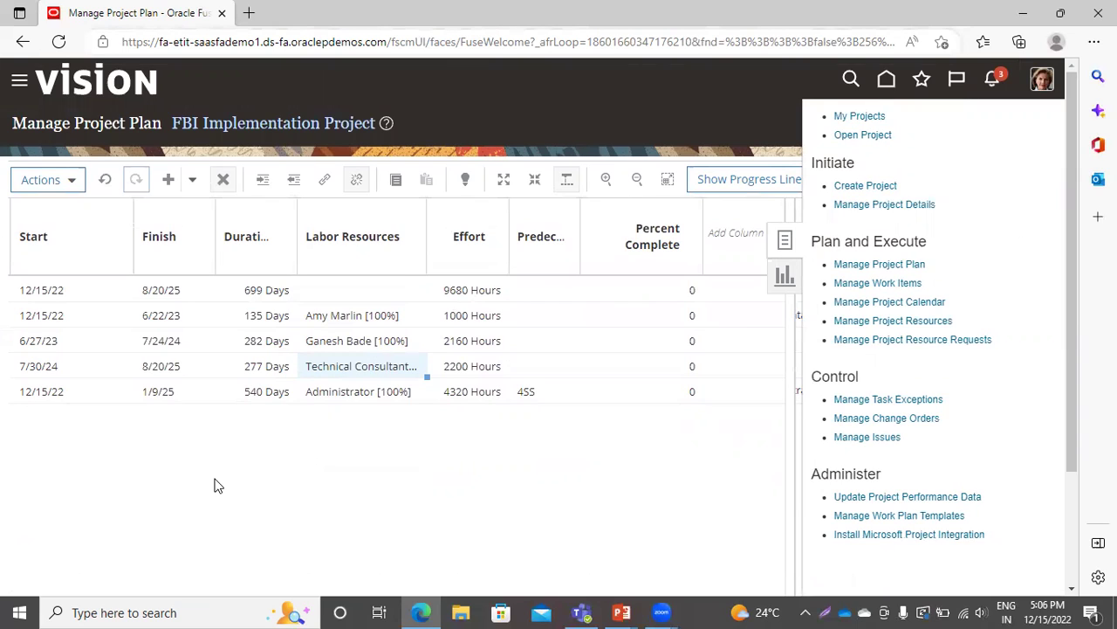
{"action": "left_click", "coordinate": [872, 302]}
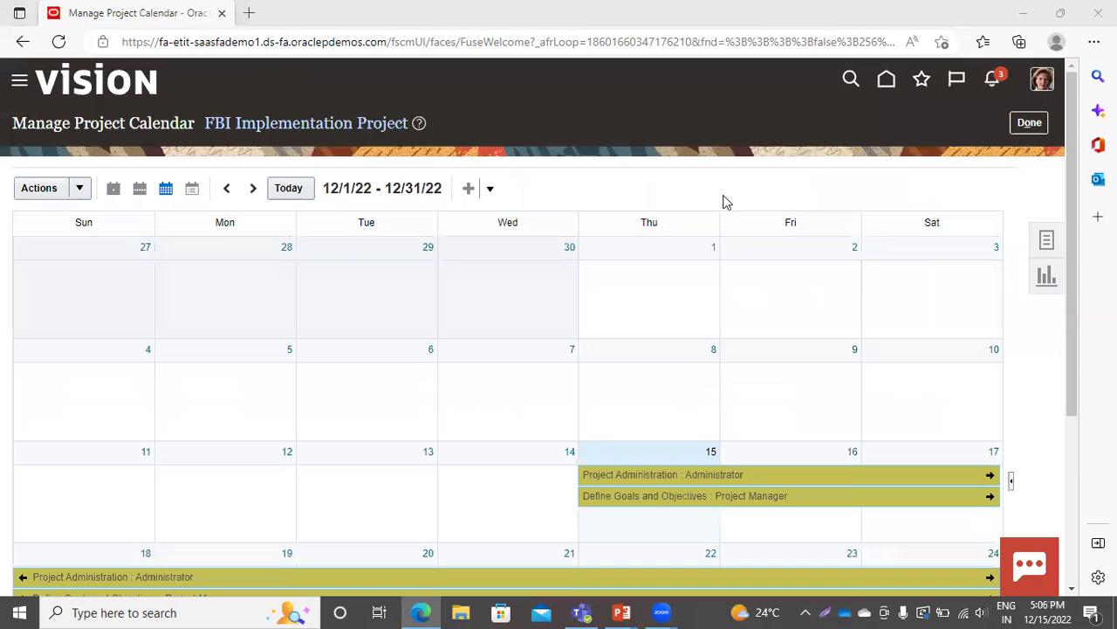
{"action": "scroll", "coordinate": [319, 288], "scroll_direction": "down", "scroll_amount": 1}
{"action": "scroll", "coordinate": [489, 461], "scroll_direction": "down", "scroll_amount": 1}
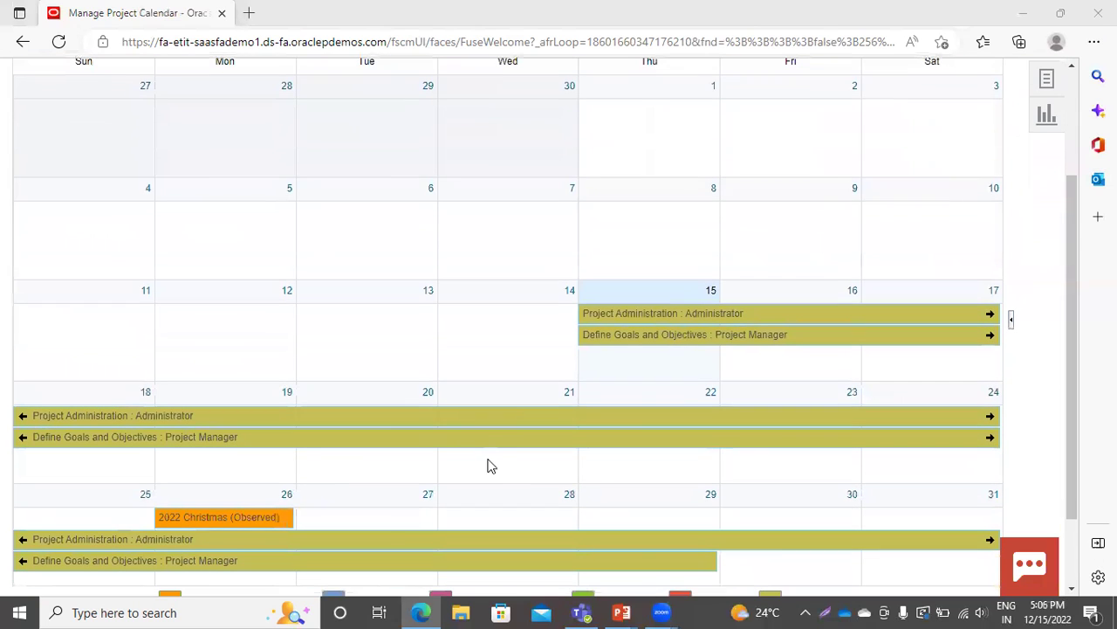
{"action": "left_click", "coordinate": [223, 434]}
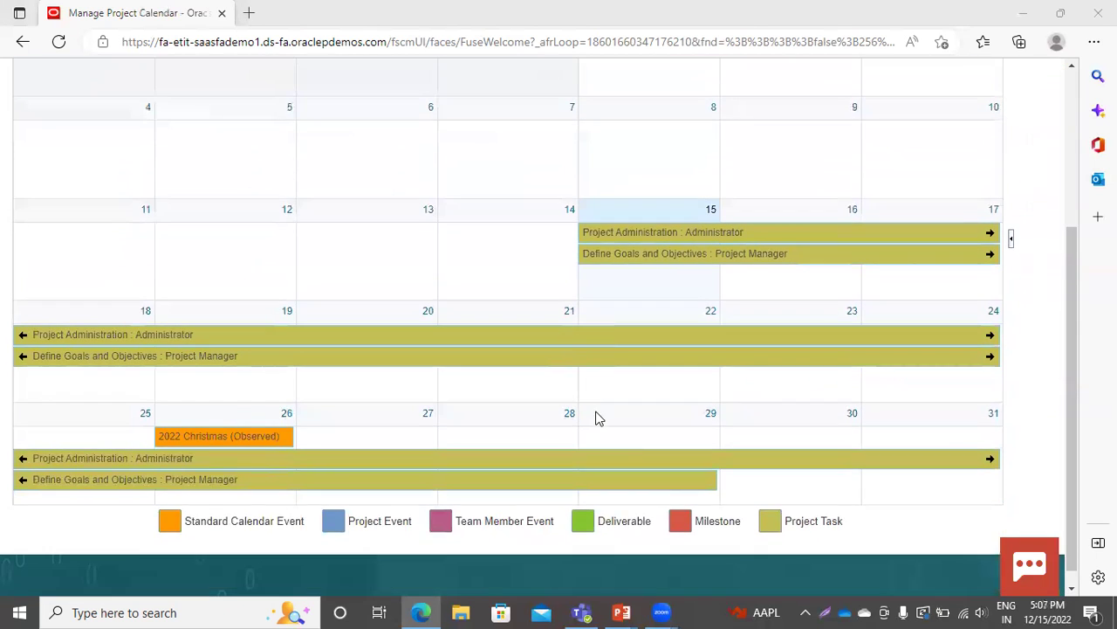
{"action": "scroll", "coordinate": [599, 418], "scroll_direction": "up", "scroll_amount": 5}
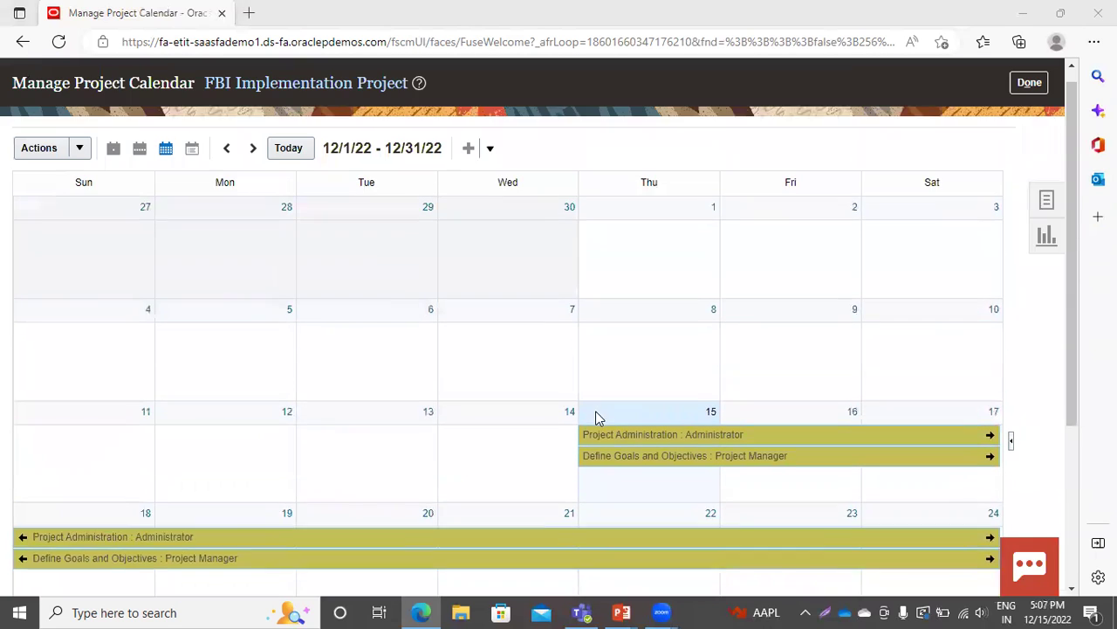
Close the project calendar and reopen the FBI Implementation Project's plan from the My Projects list.
{"action": "left_click", "coordinate": [1027, 132]}
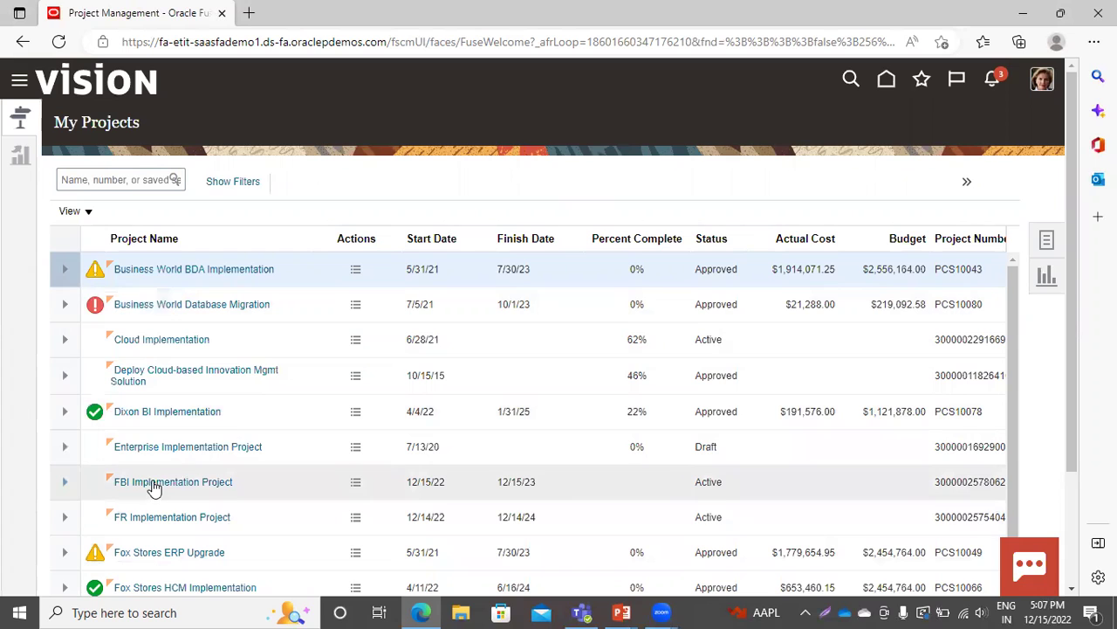
{"action": "left_click", "coordinate": [152, 488]}
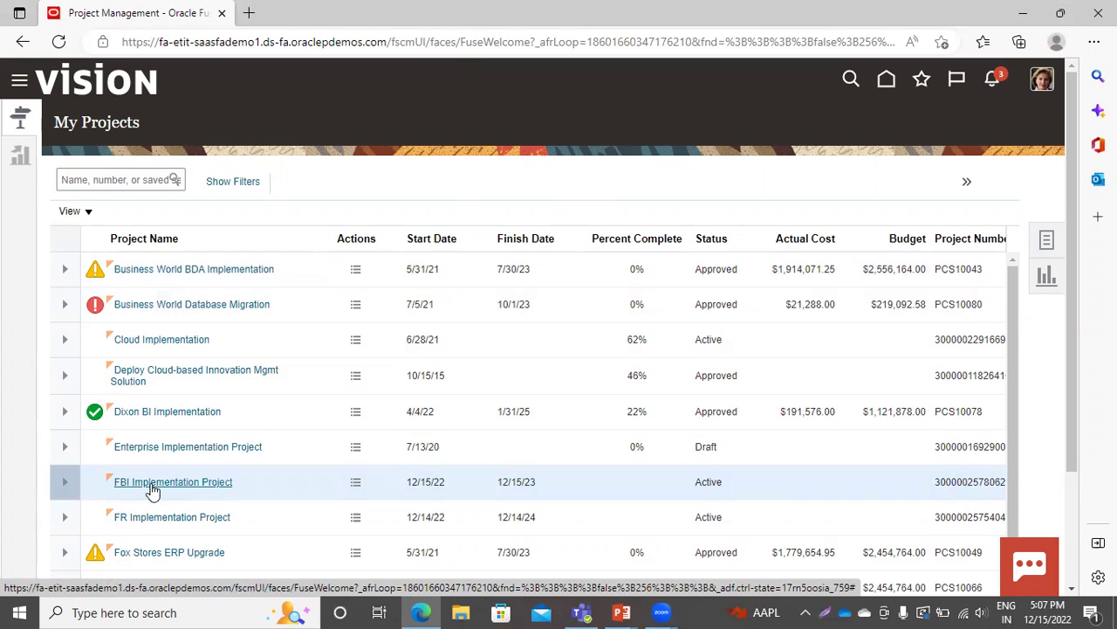
{"action": "left_click", "coordinate": [152, 489]}
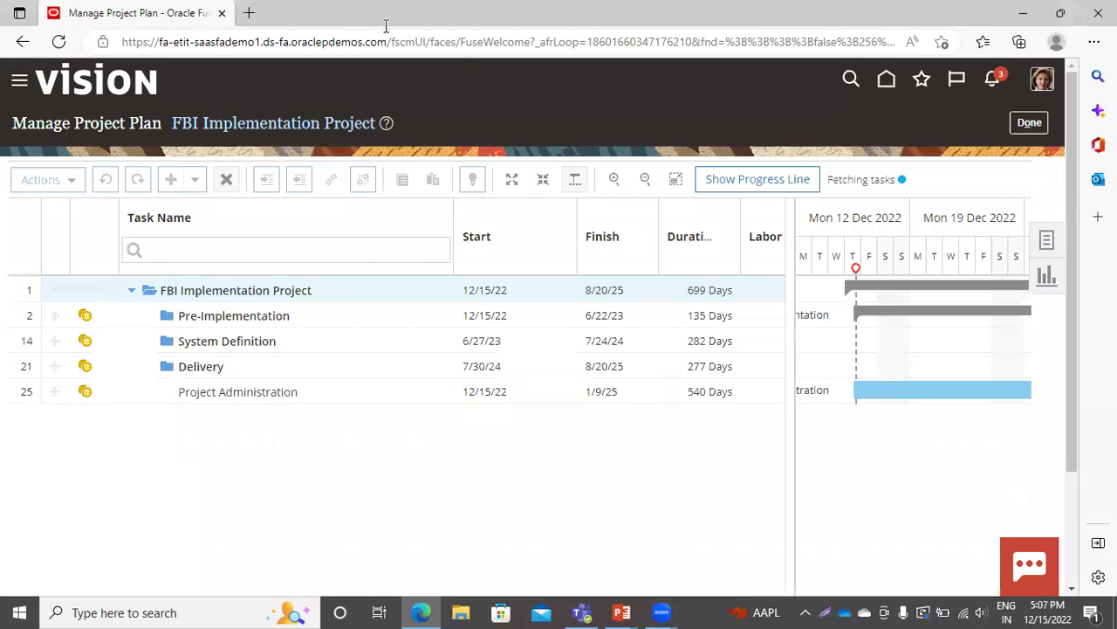
Open the project resources of the FBI Implementation Project and review the labor resource cards with their roles and allocations.
{"action": "left_click", "coordinate": [1045, 239]}
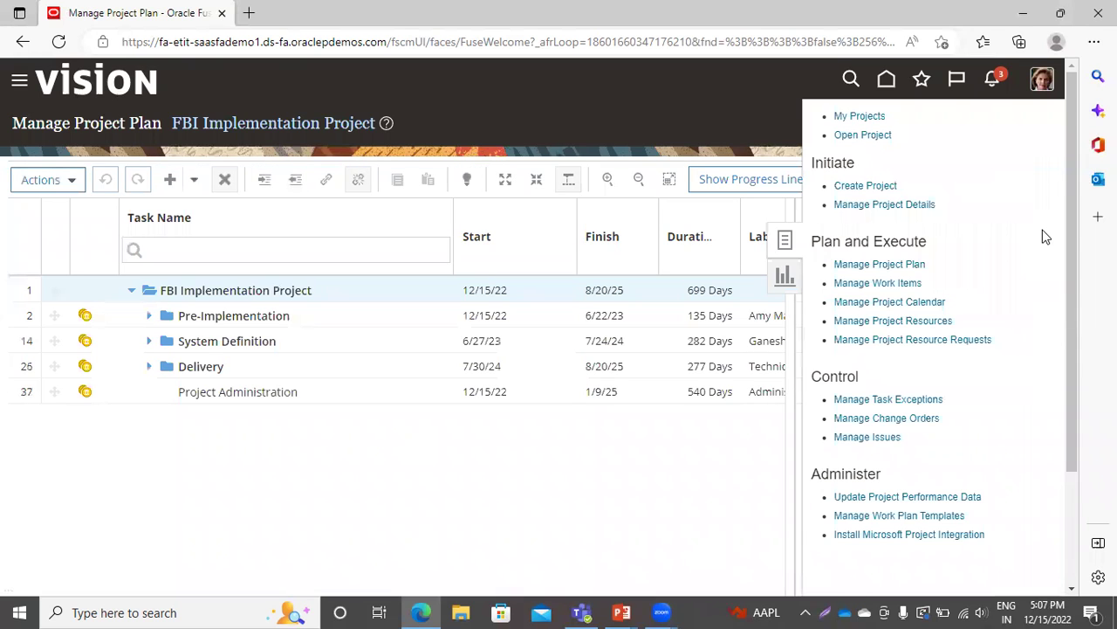
{"action": "left_click", "coordinate": [909, 320]}
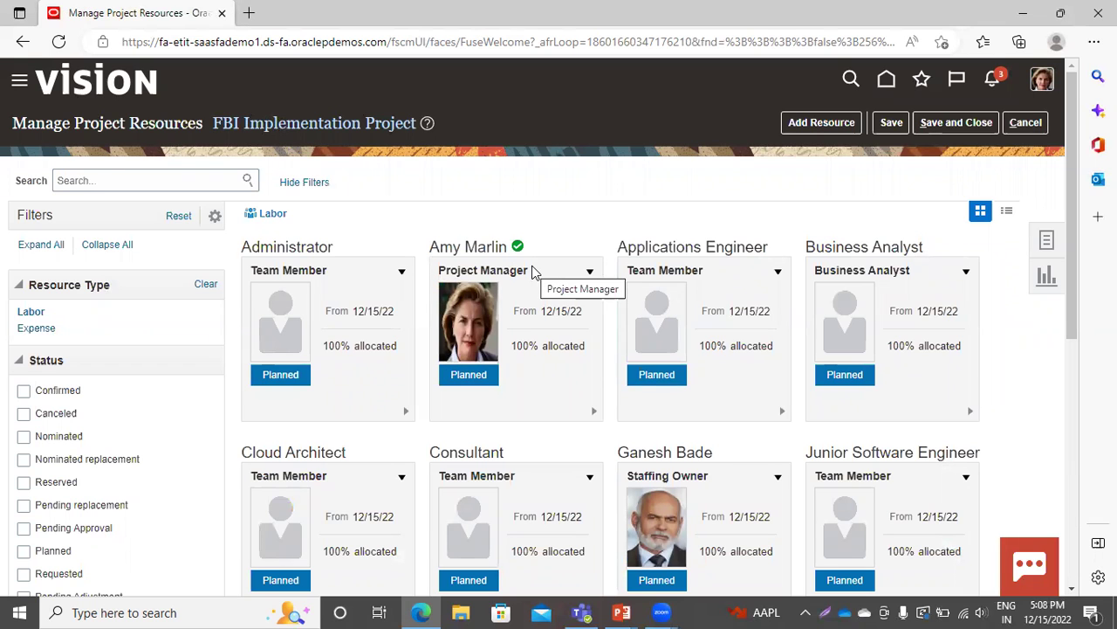
{"action": "scroll", "coordinate": [768, 289], "scroll_direction": "down", "scroll_amount": 4}
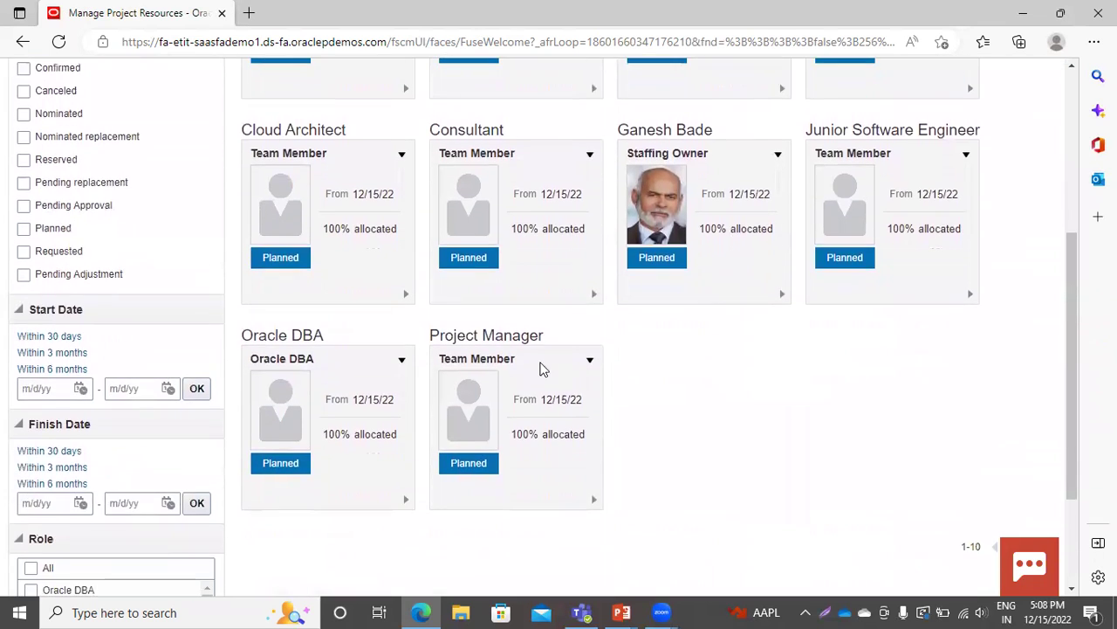
{"action": "scroll", "coordinate": [406, 307], "scroll_direction": "up", "scroll_amount": 2}
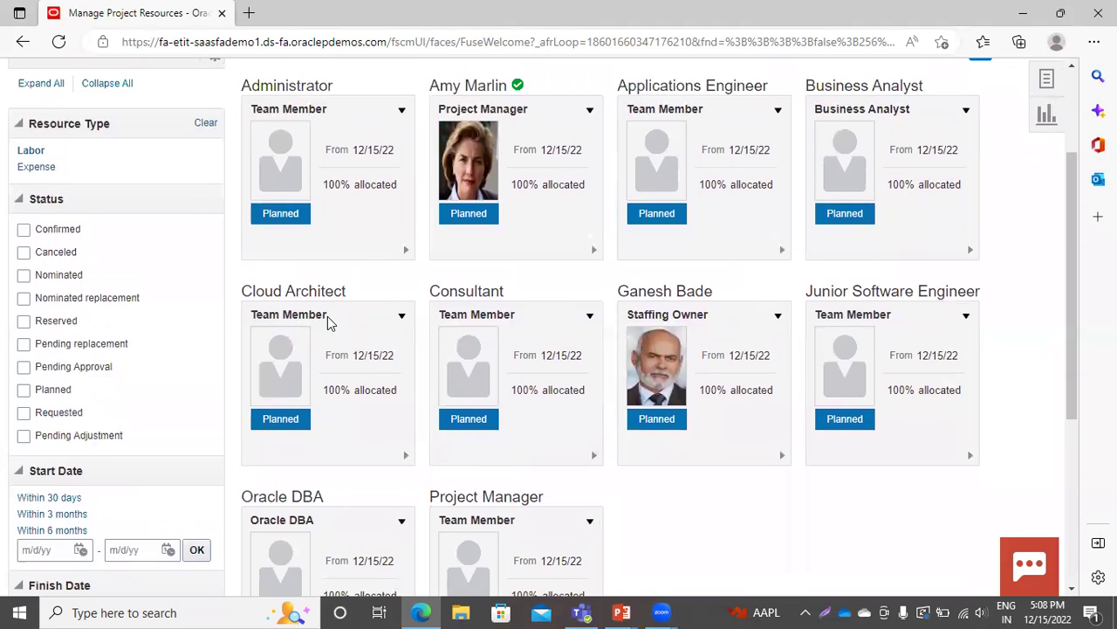
Update the Cloud Architect resource's project role to Grants Administrator and save the change.
{"action": "left_click", "coordinate": [401, 316]}
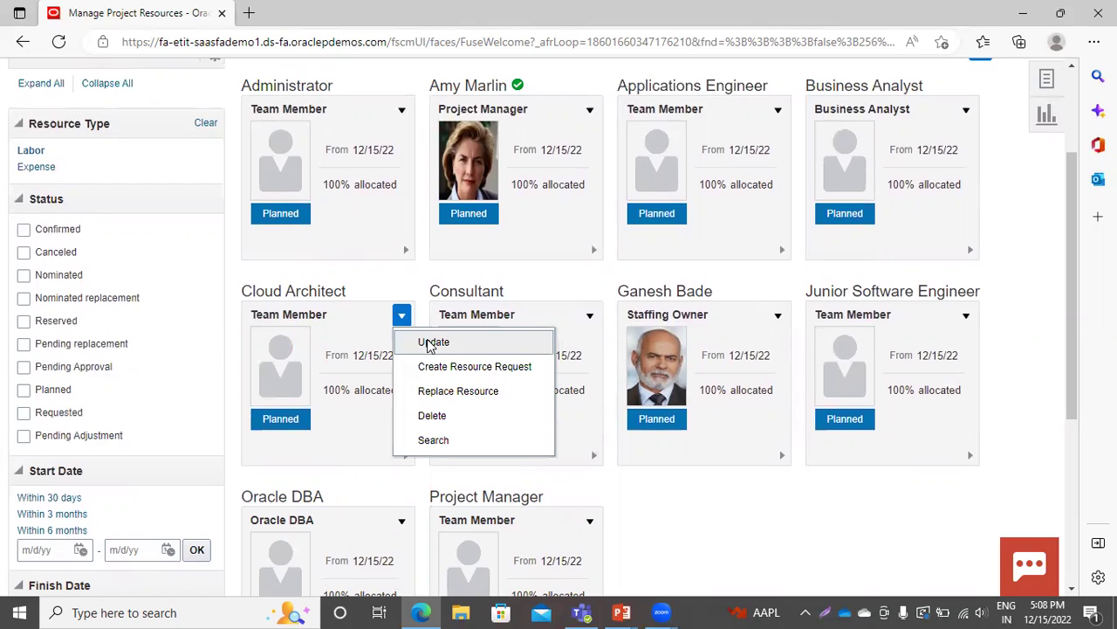
{"action": "left_click", "coordinate": [430, 343]}
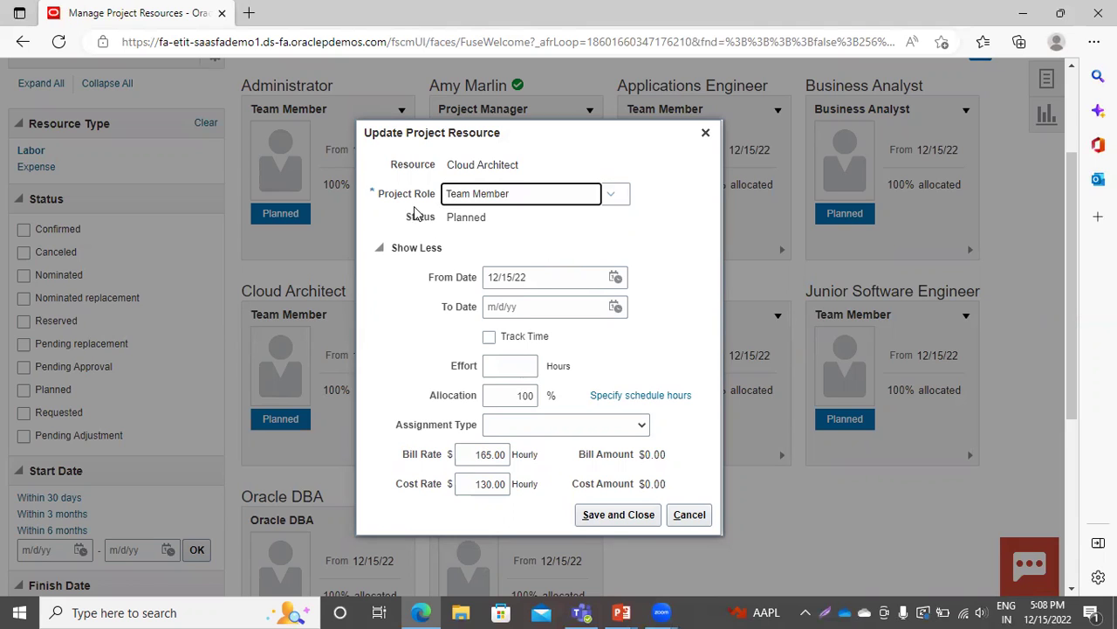
{"action": "left_click", "coordinate": [617, 198]}
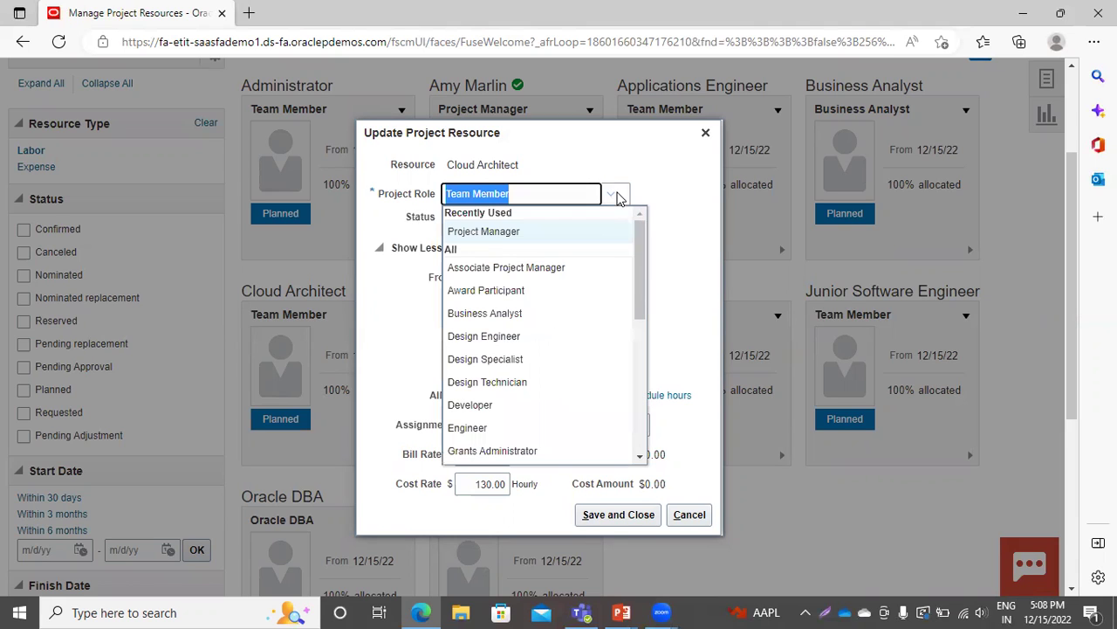
{"action": "scroll", "coordinate": [528, 314], "scroll_direction": "down", "scroll_amount": 5}
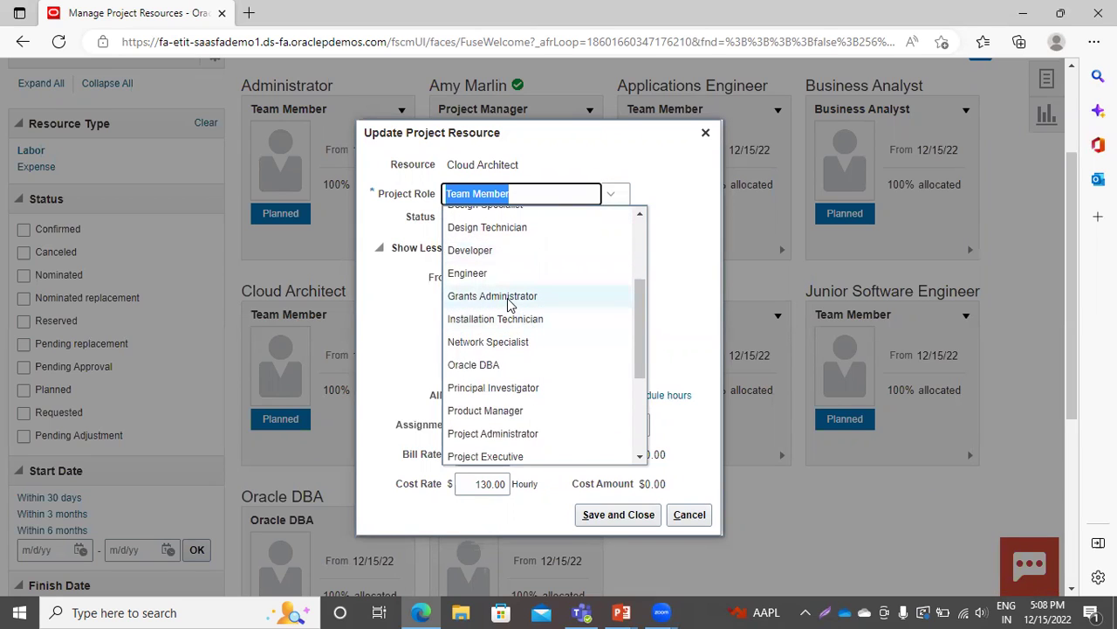
{"action": "left_click", "coordinate": [510, 297]}
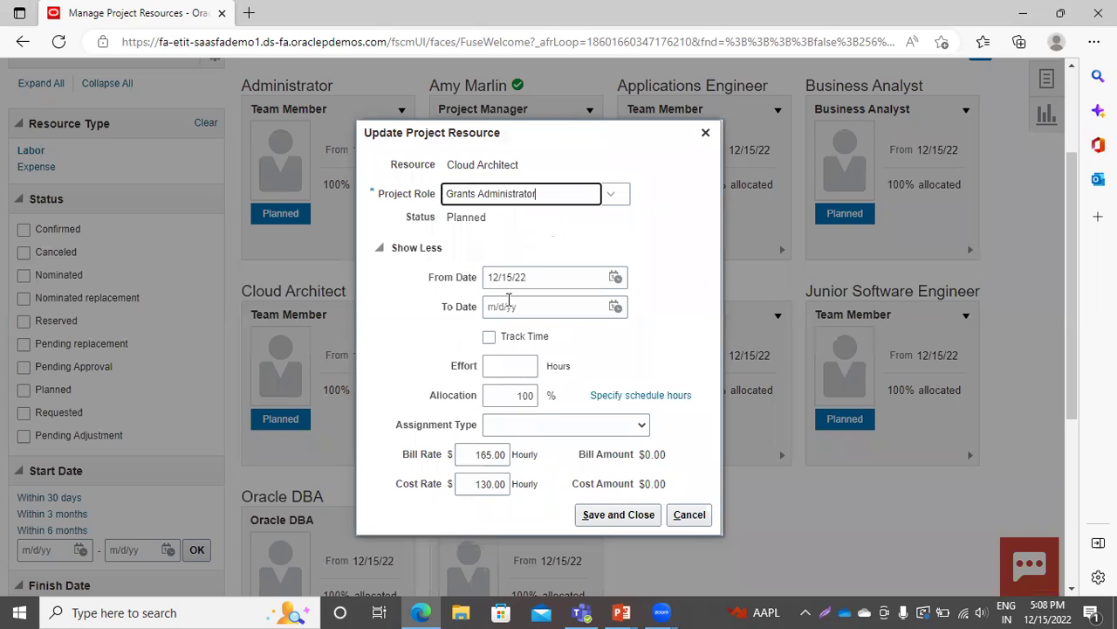
{"action": "left_click", "coordinate": [599, 518]}
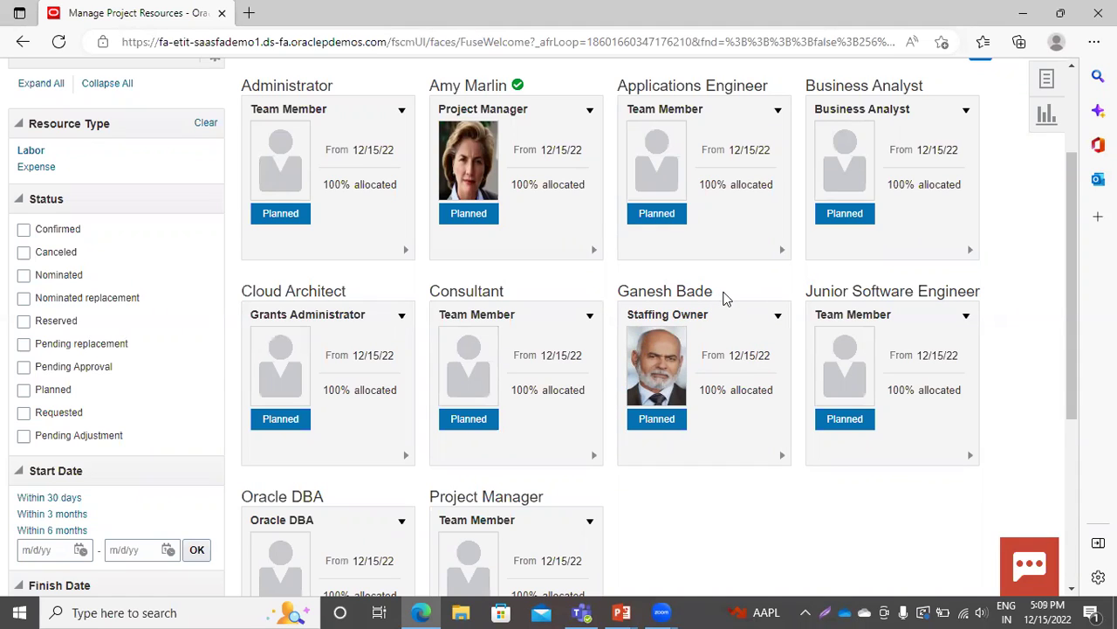
Update the project role of the planned Staffing Owner resource to Project Manager and save the change.
{"action": "left_click", "coordinate": [777, 316]}
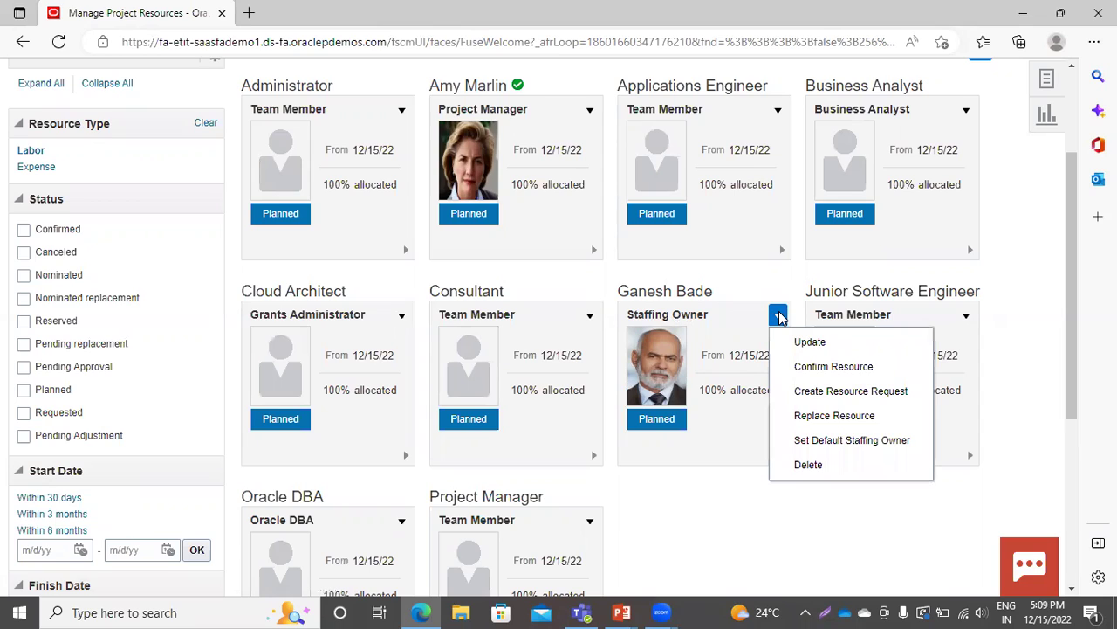
{"action": "left_click", "coordinate": [810, 343]}
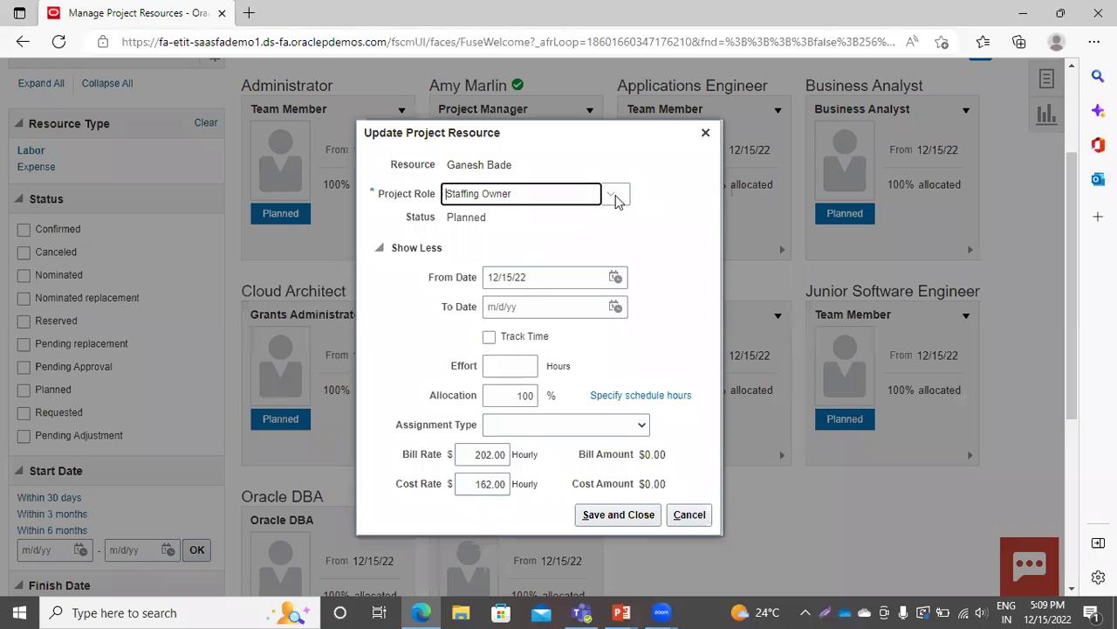
{"action": "left_click", "coordinate": [614, 195]}
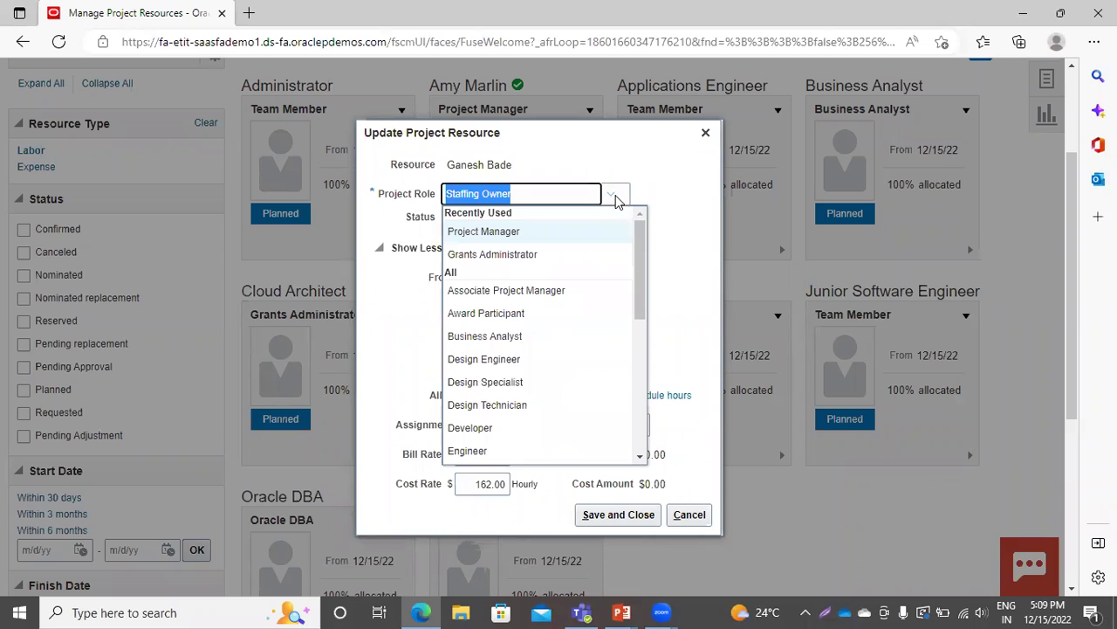
{"action": "scroll", "coordinate": [579, 382], "scroll_direction": "down", "scroll_amount": 3}
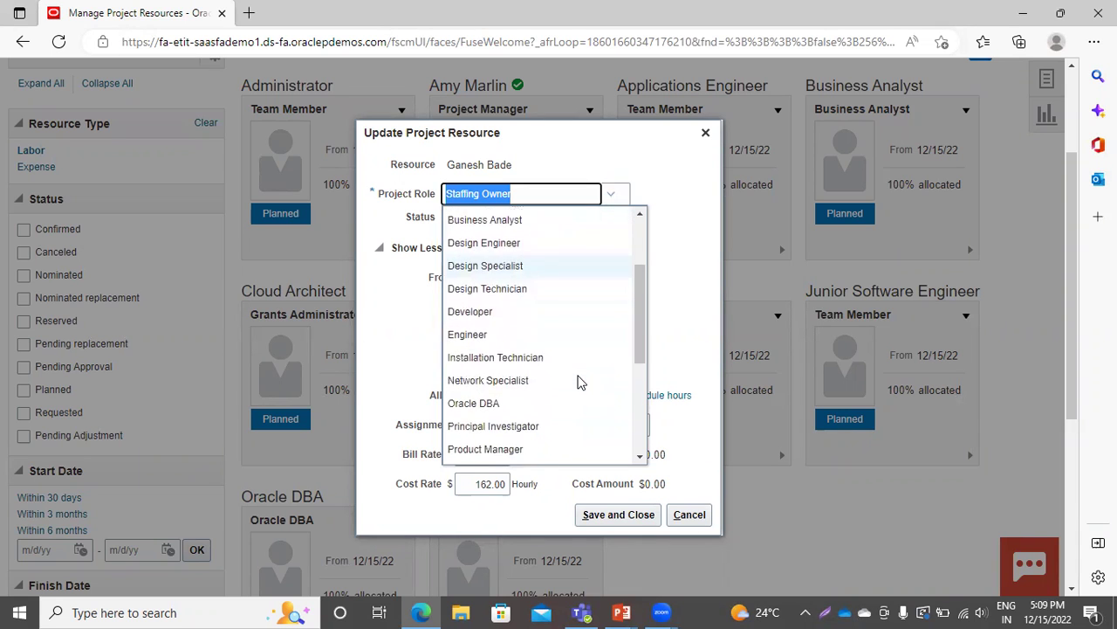
{"action": "scroll", "coordinate": [524, 376], "scroll_direction": "down", "scroll_amount": 2}
{"action": "scroll", "coordinate": [511, 371], "scroll_direction": "down", "scroll_amount": 2}
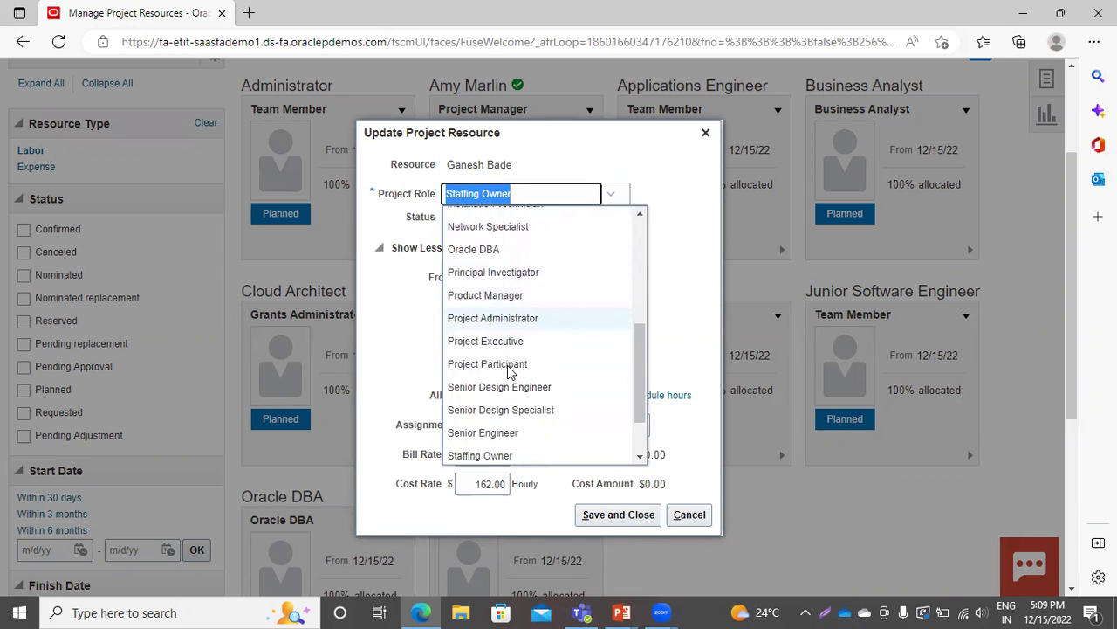
{"action": "scroll", "coordinate": [503, 367], "scroll_direction": "down", "scroll_amount": 1}
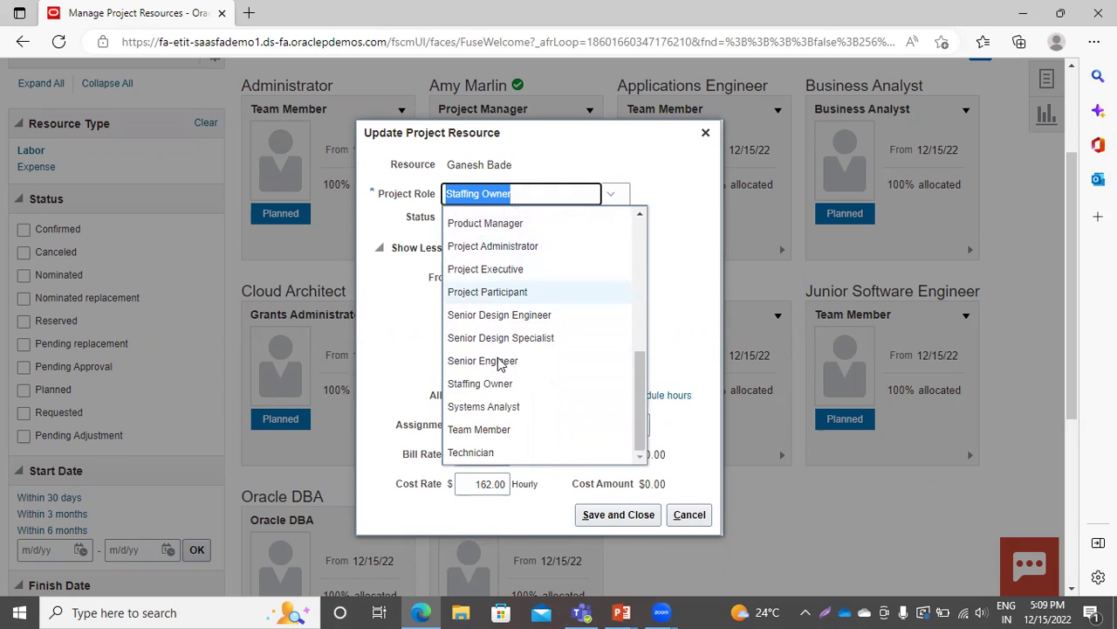
{"action": "scroll", "coordinate": [498, 360], "scroll_direction": "up", "scroll_amount": 1}
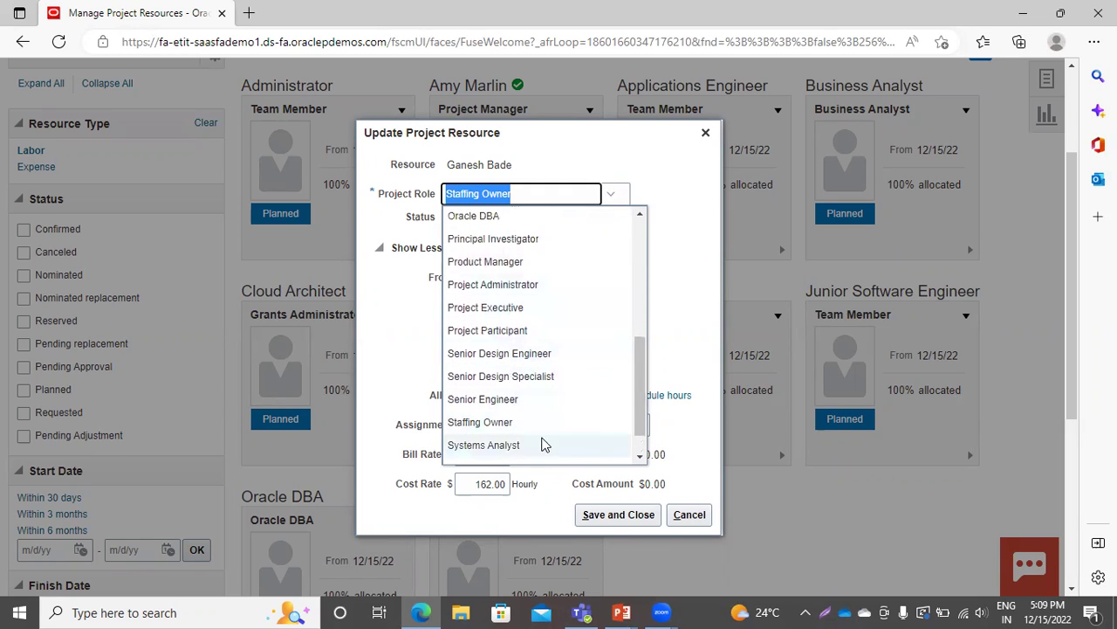
{"action": "scroll", "coordinate": [514, 262], "scroll_direction": "up", "scroll_amount": 2}
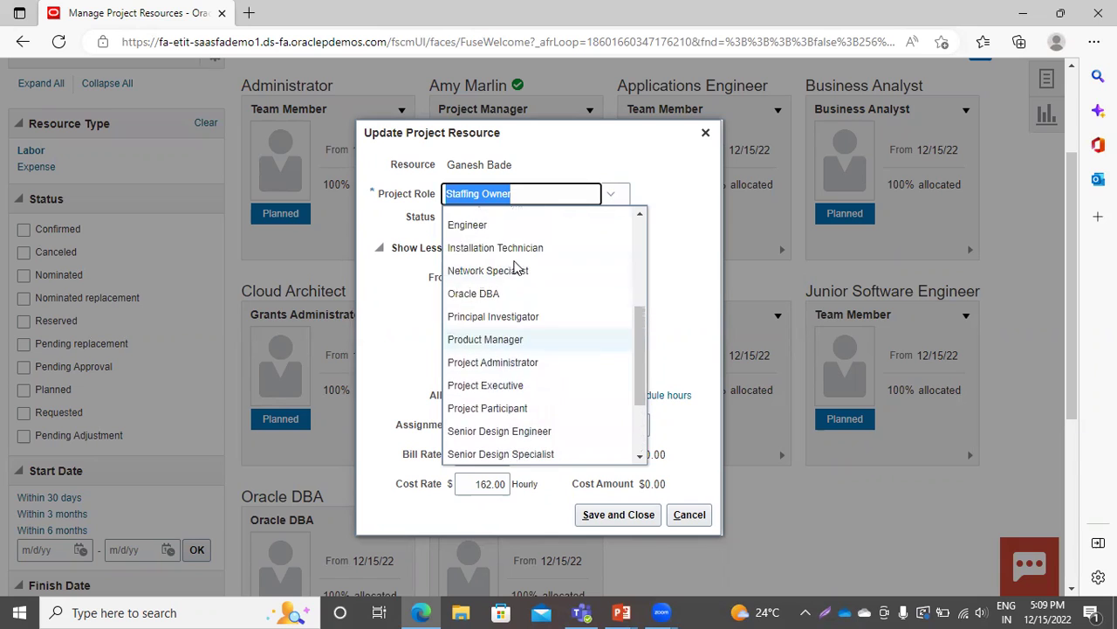
{"action": "scroll", "coordinate": [524, 275], "scroll_direction": "up", "scroll_amount": 4}
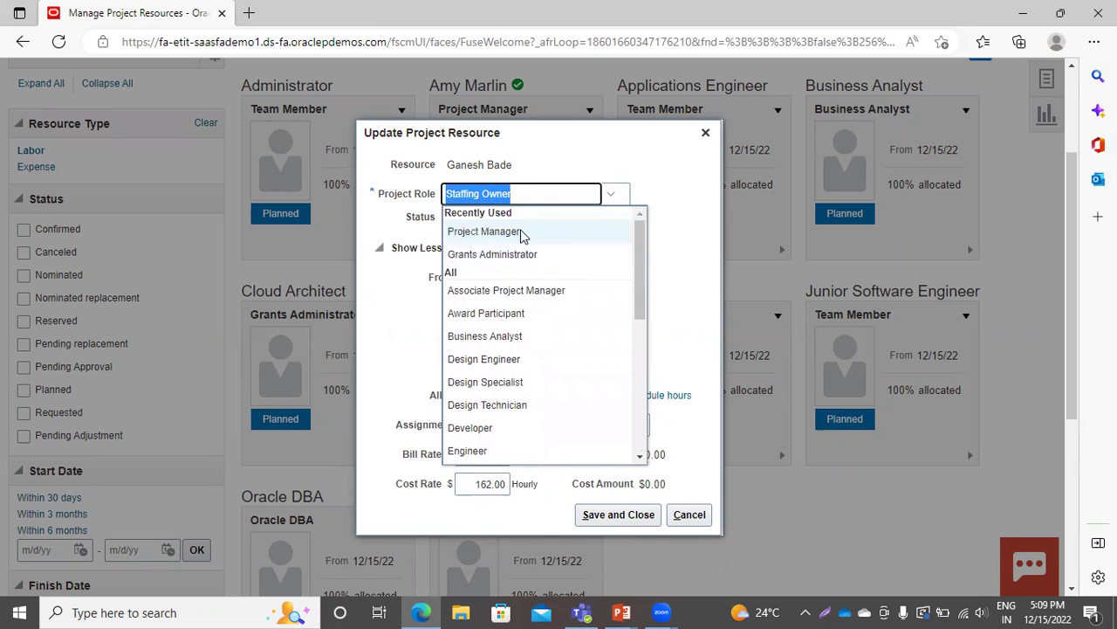
{"action": "left_click", "coordinate": [522, 233]}
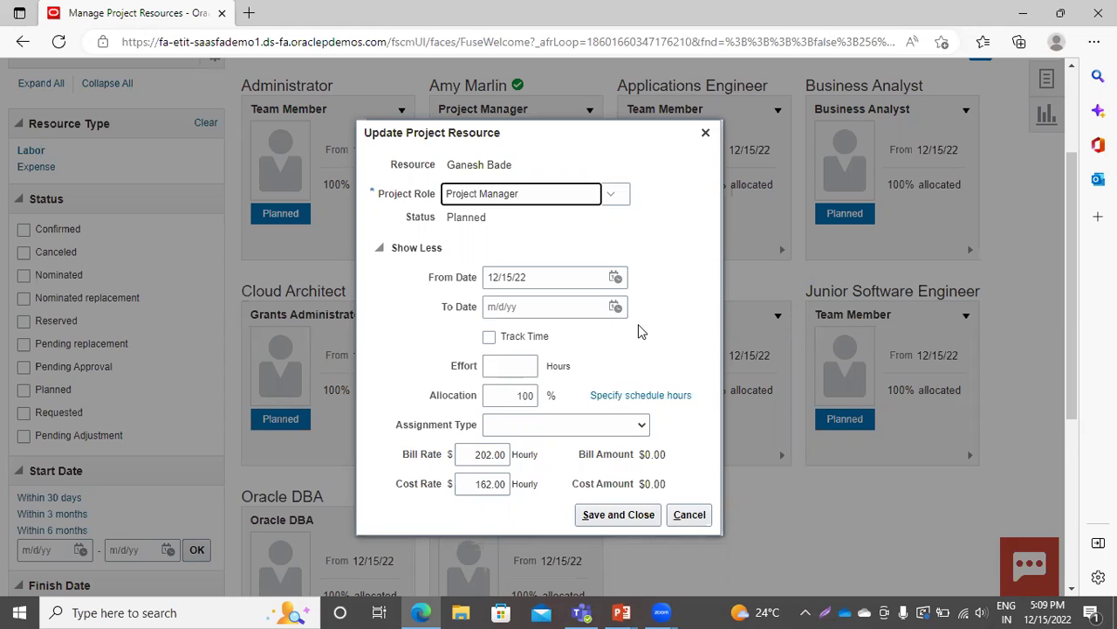
{"action": "scroll", "coordinate": [642, 394], "scroll_direction": "down", "scroll_amount": 1}
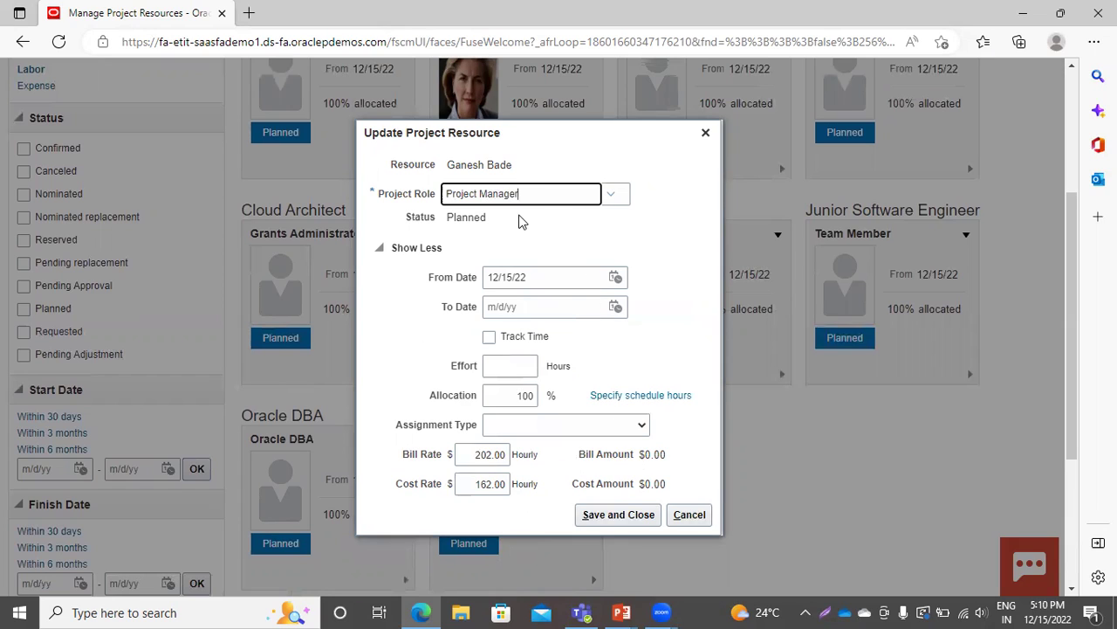
{"action": "left_click", "coordinate": [604, 520]}
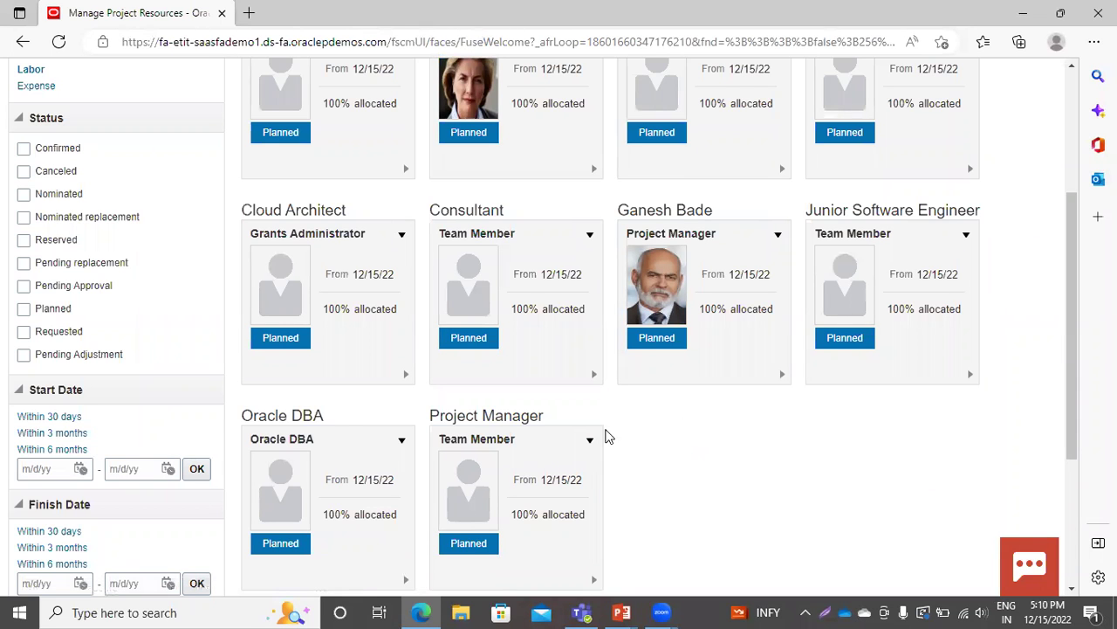
Check which actions are available for the Project Manager resource that has the Team Member role.
{"action": "scroll", "coordinate": [632, 497], "scroll_direction": "up", "scroll_amount": 1}
{"action": "scroll", "coordinate": [624, 484], "scroll_direction": "down", "scroll_amount": 1}
{"action": "left_click", "coordinate": [589, 442]}
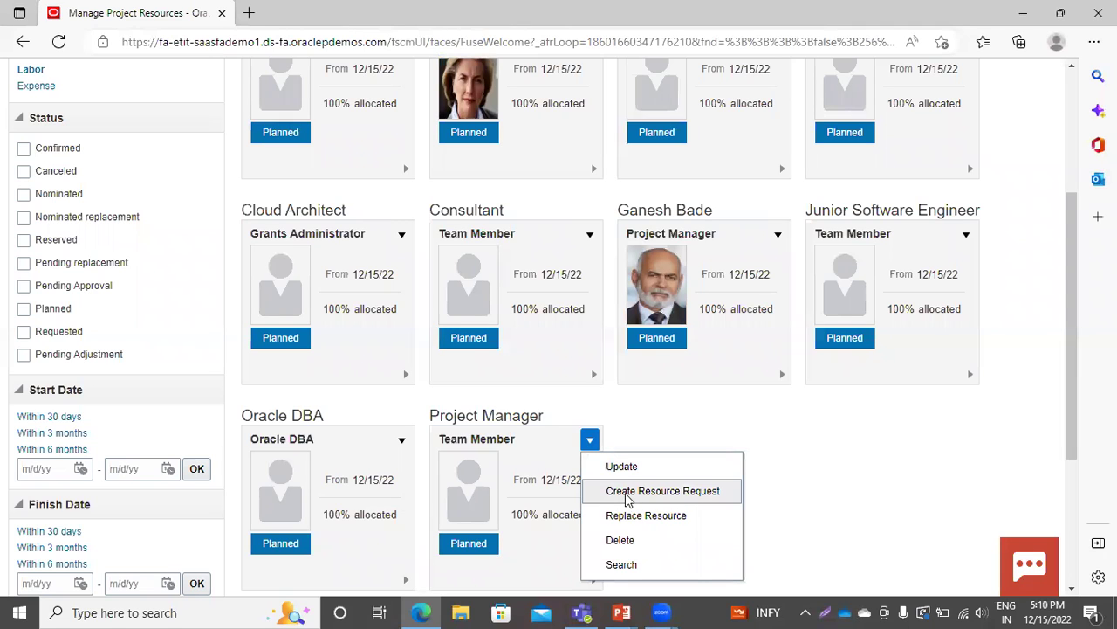
{"action": "left_click", "coordinate": [815, 508]}
Save the FBI Implementation Project's resource changes and close its resources and plan to return to My Projects.
{"action": "scroll", "coordinate": [812, 508], "scroll_direction": "up", "scroll_amount": 4}
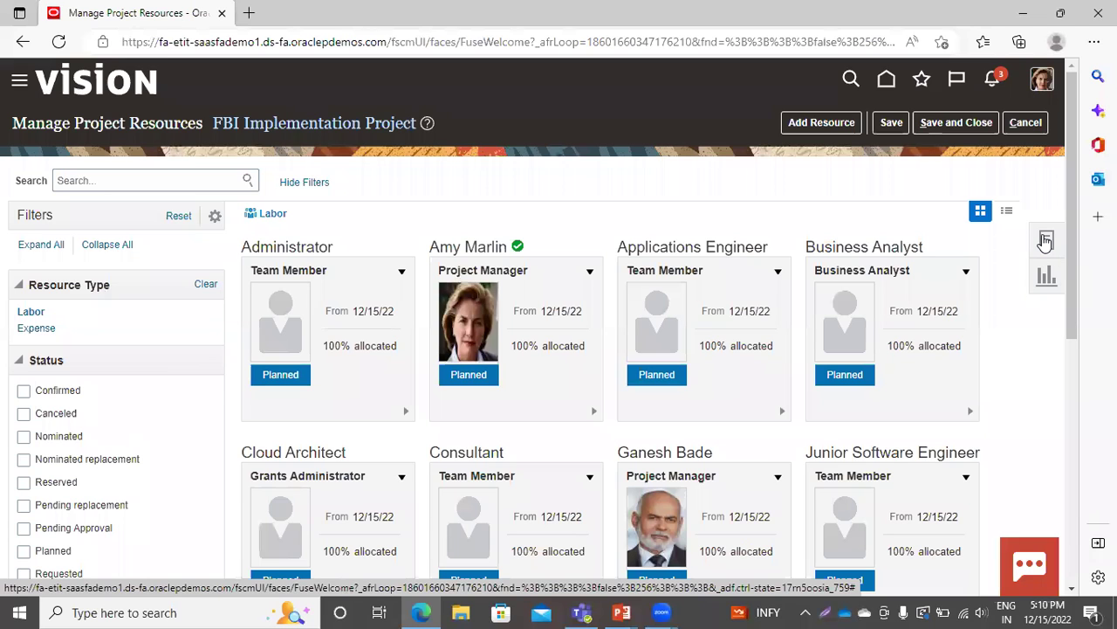
{"action": "left_click", "coordinate": [1045, 242]}
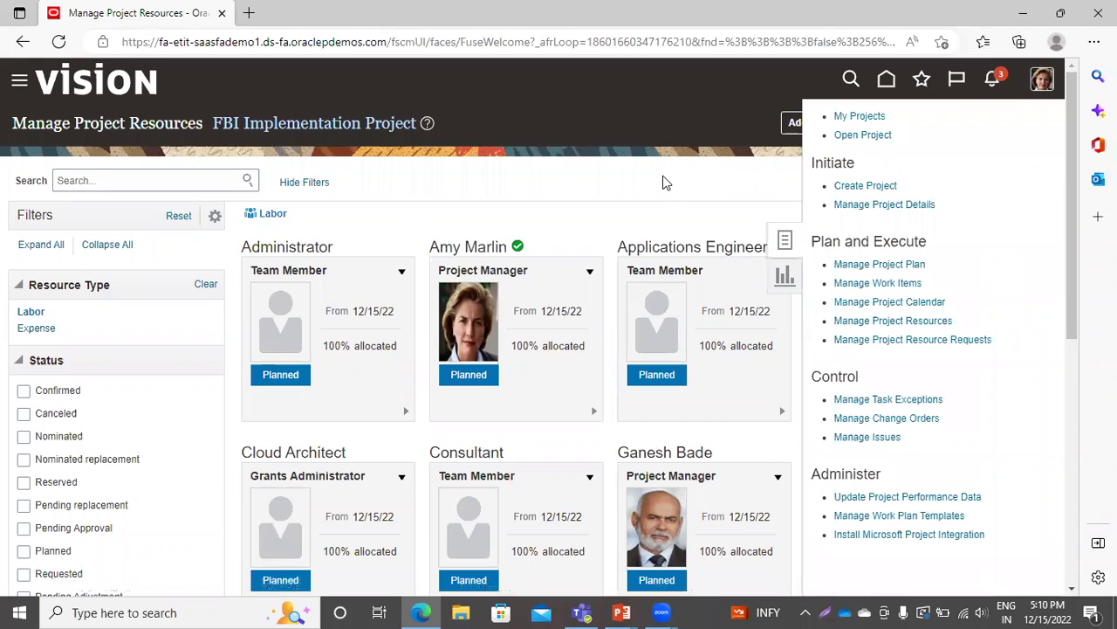
{"action": "left_click", "coordinate": [825, 127]}
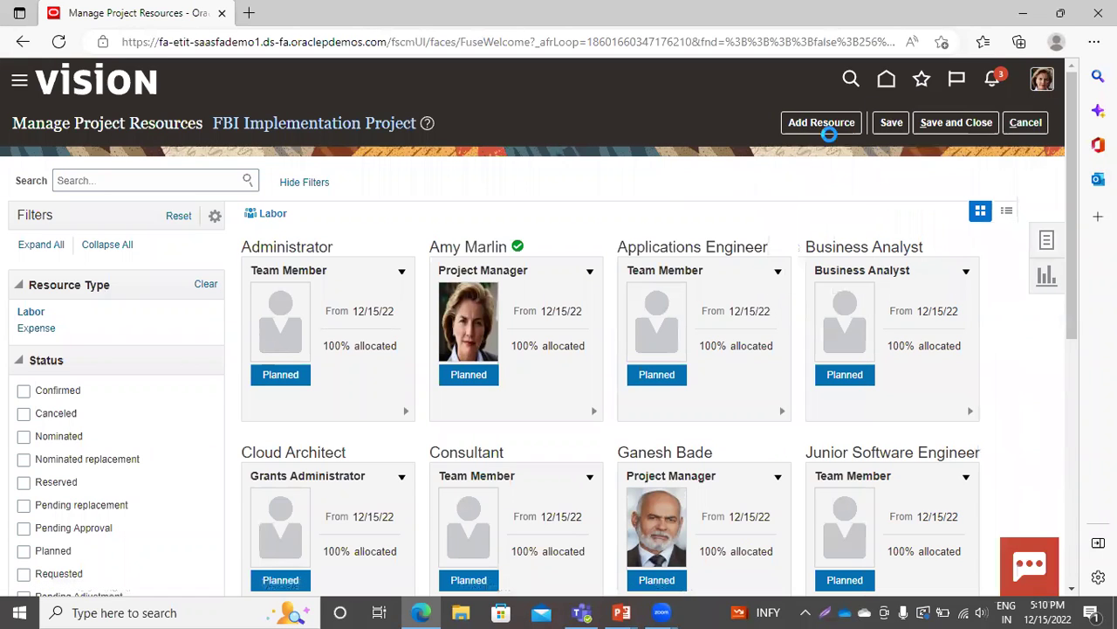
{"action": "left_click", "coordinate": [894, 122]}
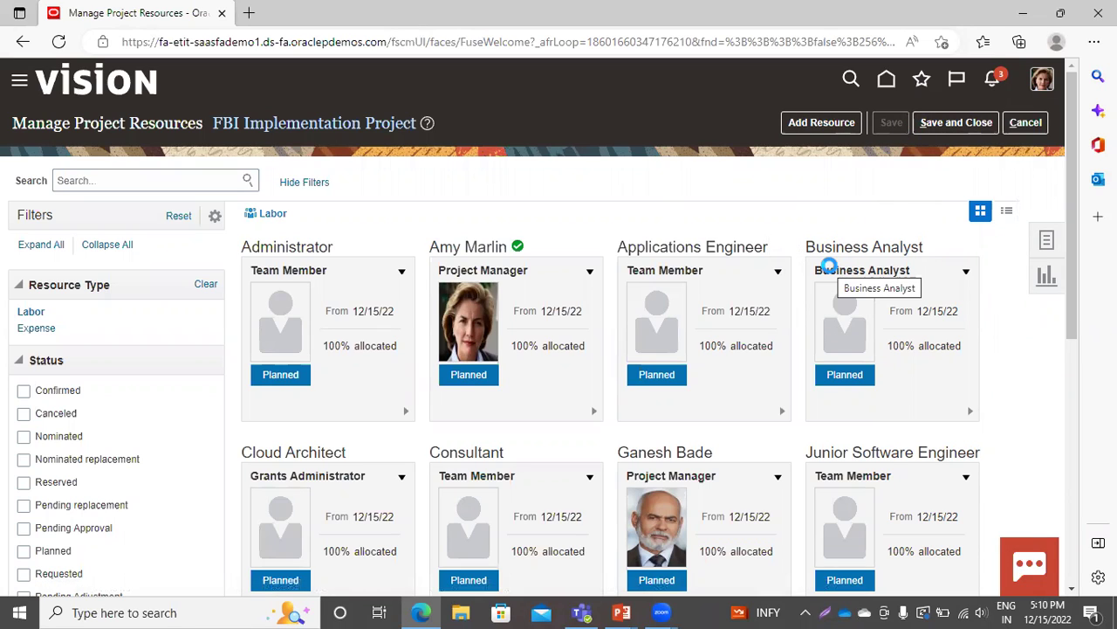
{"action": "left_click", "coordinate": [1048, 241]}
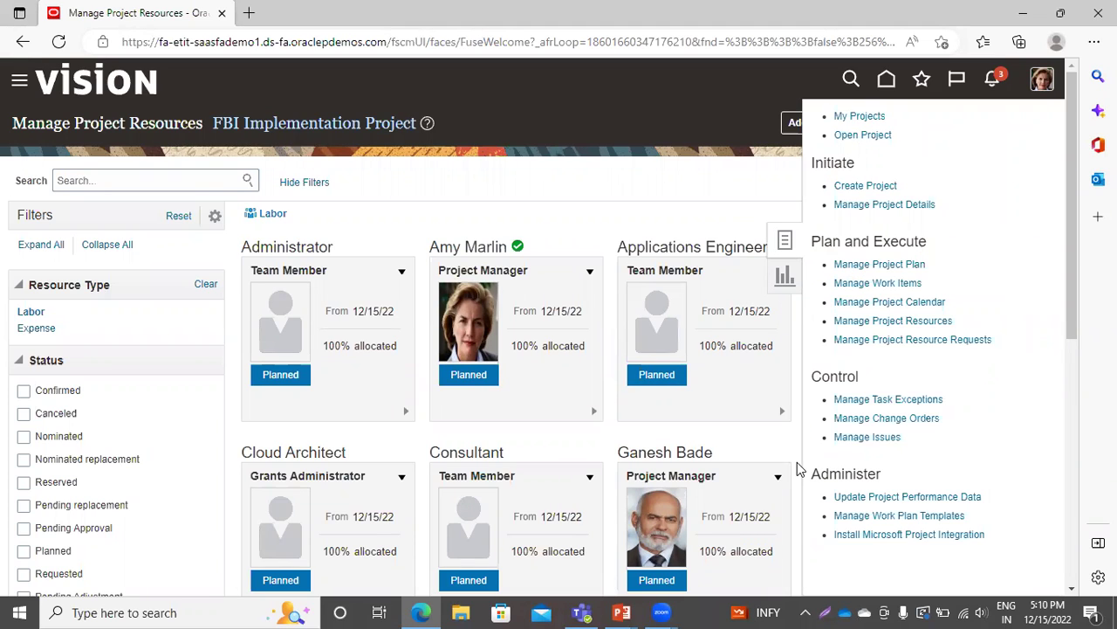
{"action": "left_click", "coordinate": [687, 183]}
{"action": "left_click", "coordinate": [970, 121]}
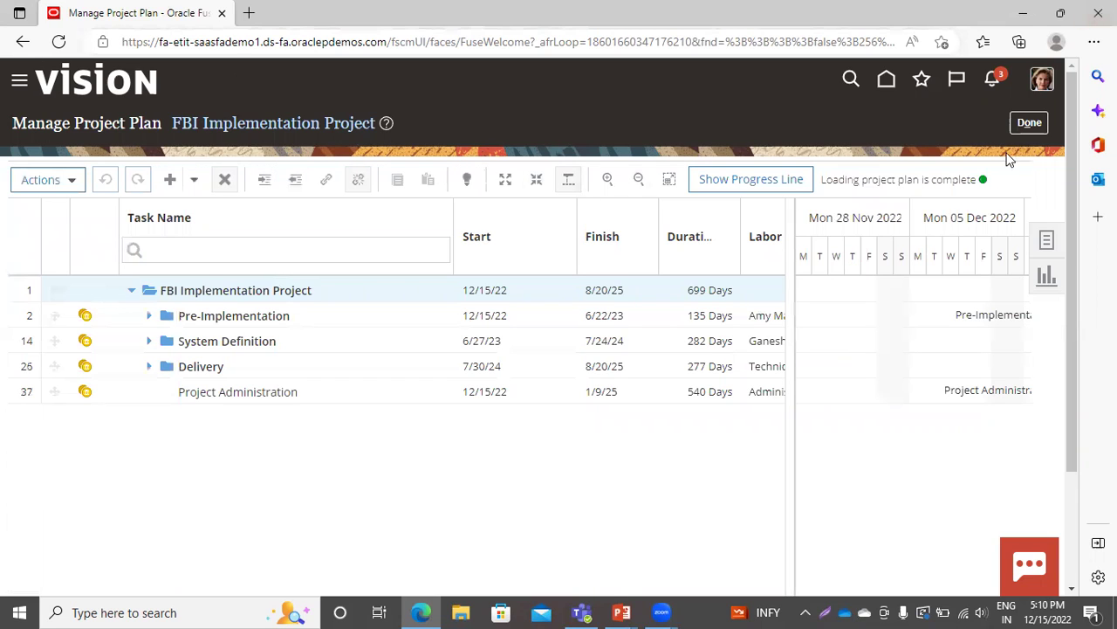
{"action": "left_click", "coordinate": [1037, 124]}
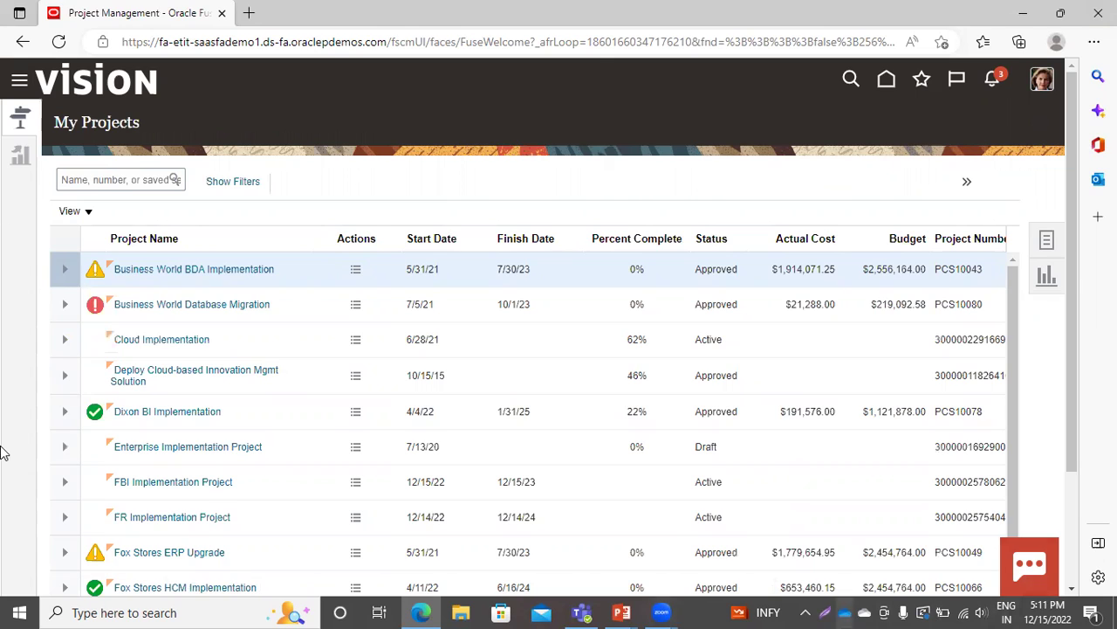
Create a new project named HB Project, keeping the default schedule settings and using no work plan template.
{"action": "left_click", "coordinate": [1051, 240]}
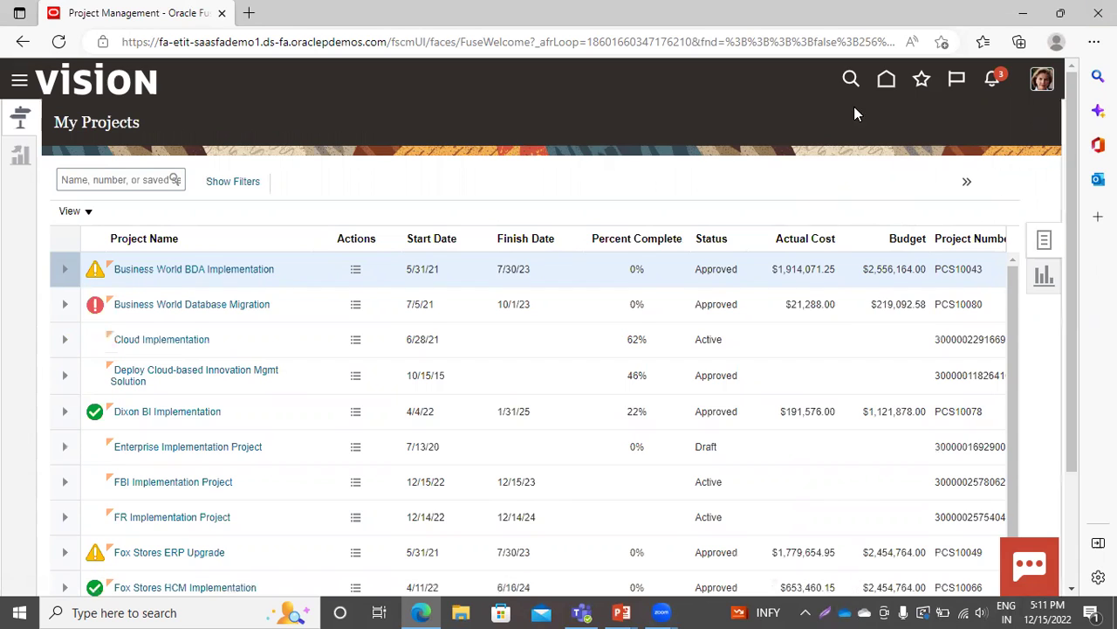
{"action": "left_click", "coordinate": [851, 185]}
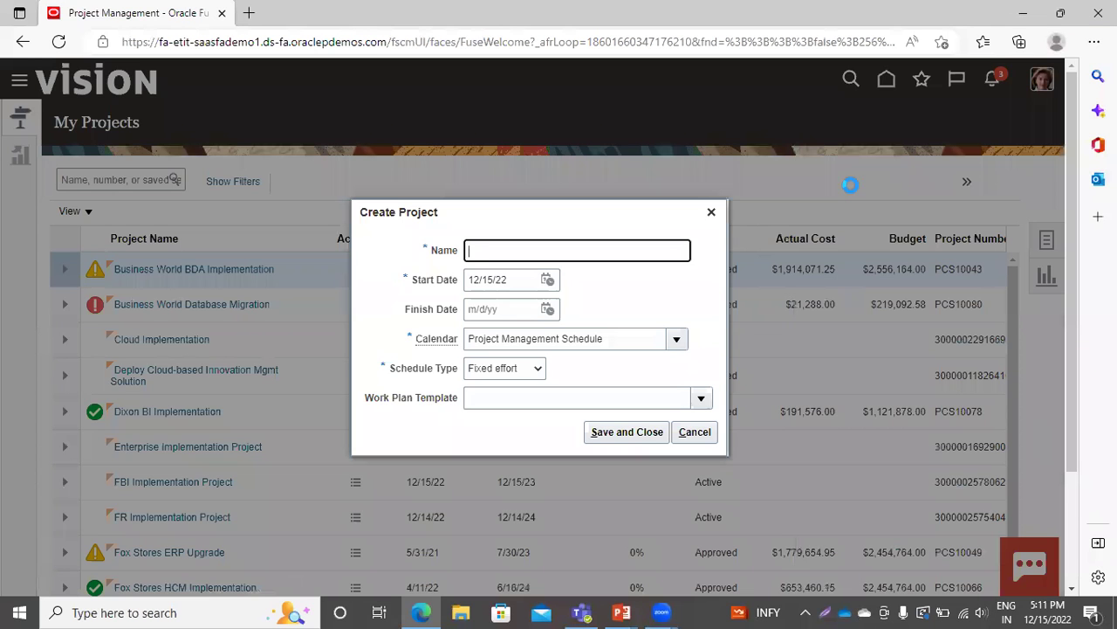
{"action": "type", "text": "Test"}
{"action": "key", "text": "BackSpace"}
{"action": "key", "text": "BackSpace"}
{"action": "key", "text": "BackSpace"}
{"action": "key", "text": "BackSpace"}
{"action": "type", "text": "HB Project"}
{"action": "left_click", "coordinate": [647, 437]}
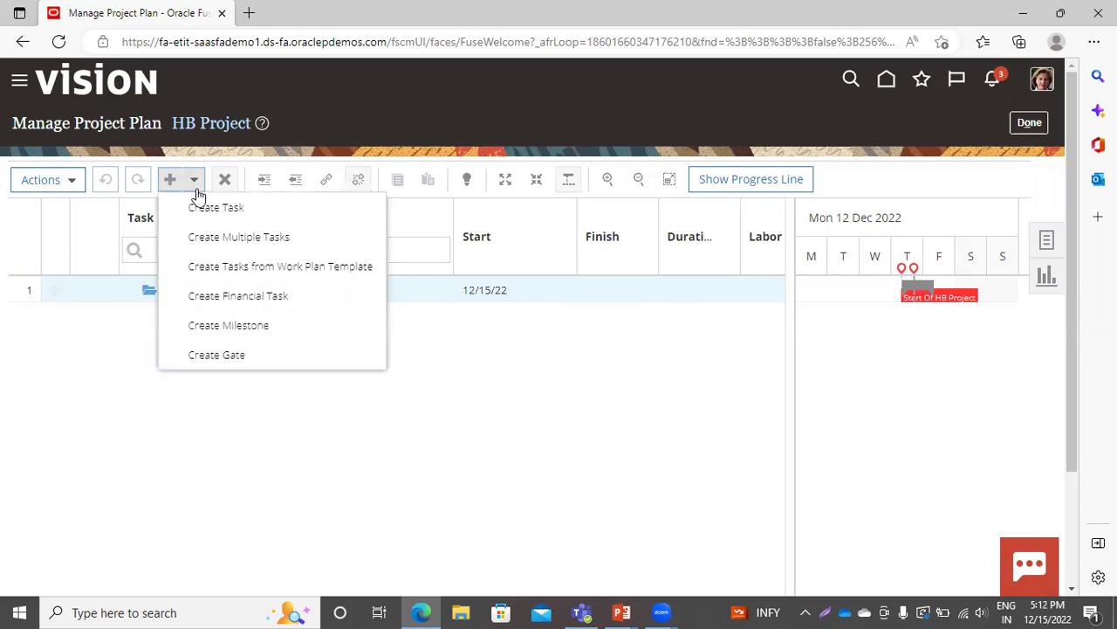
Add a task named Infrastructure to the HB Project plan.
{"action": "left_click", "coordinate": [200, 210]}
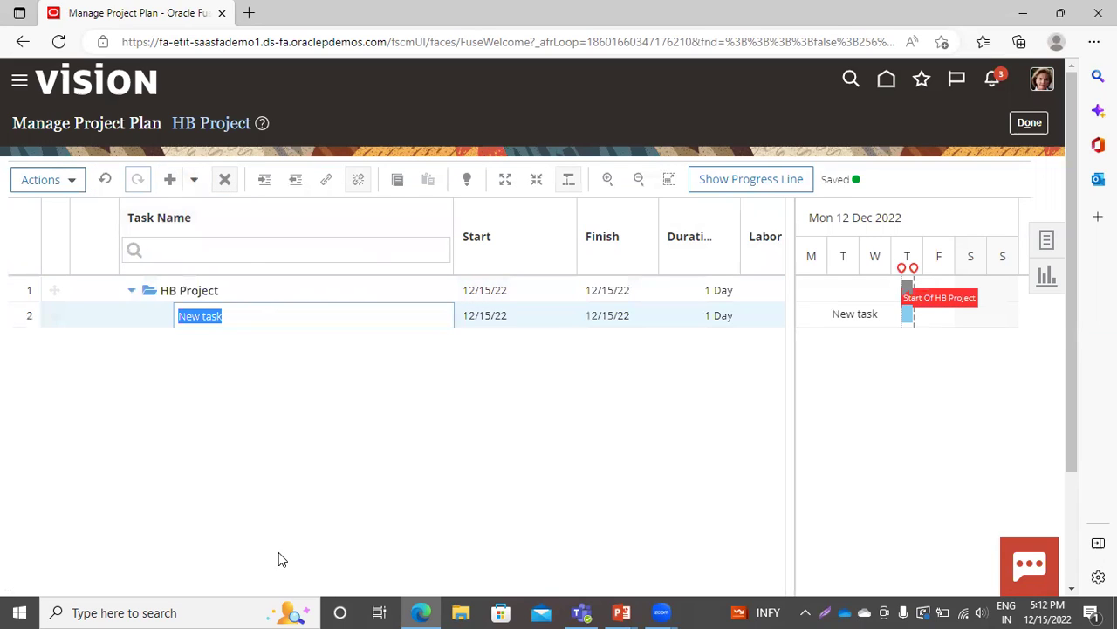
{"action": "type", "text": "Infr"}
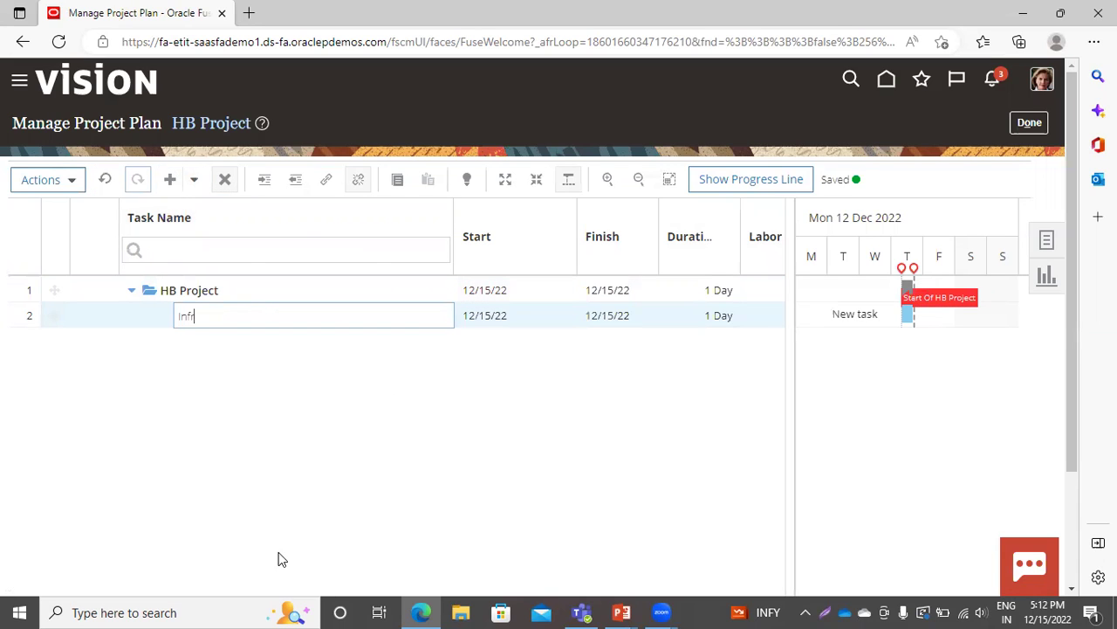
{"action": "type", "text": "astructure"}
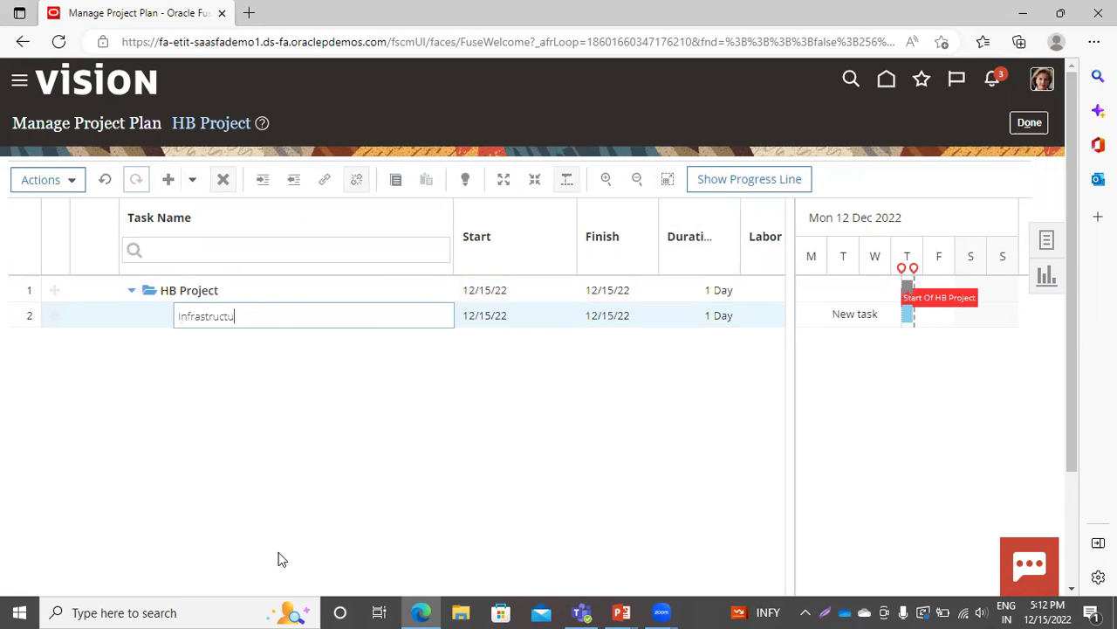
{"action": "left_click", "coordinate": [184, 370]}
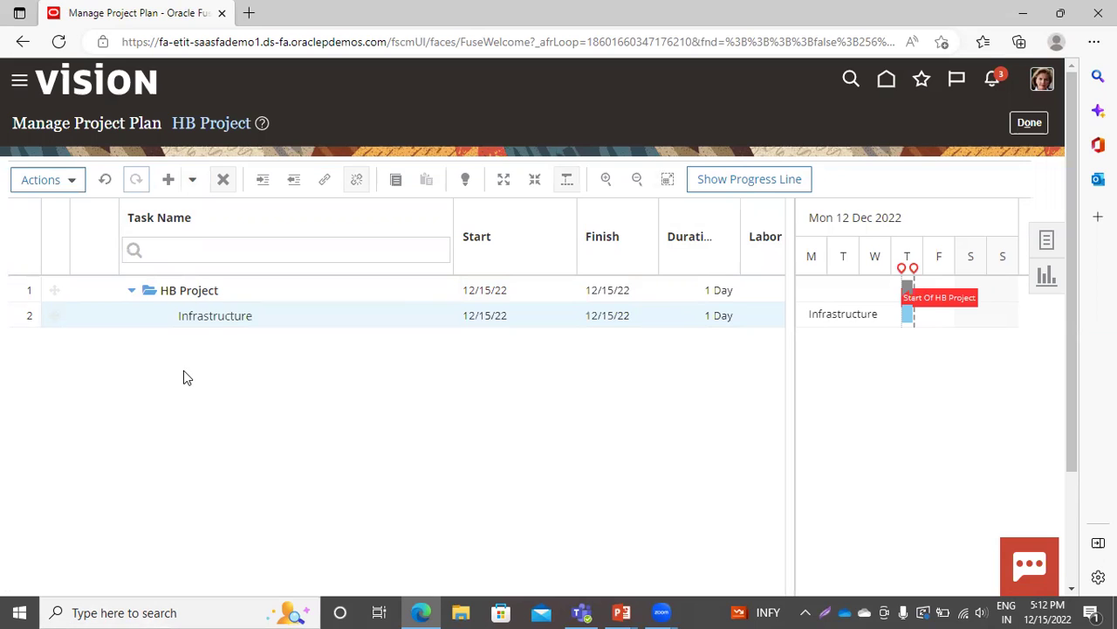
Create a subtask named Develop Environment under the Infrastructure task.
{"action": "right_click", "coordinate": [229, 319]}
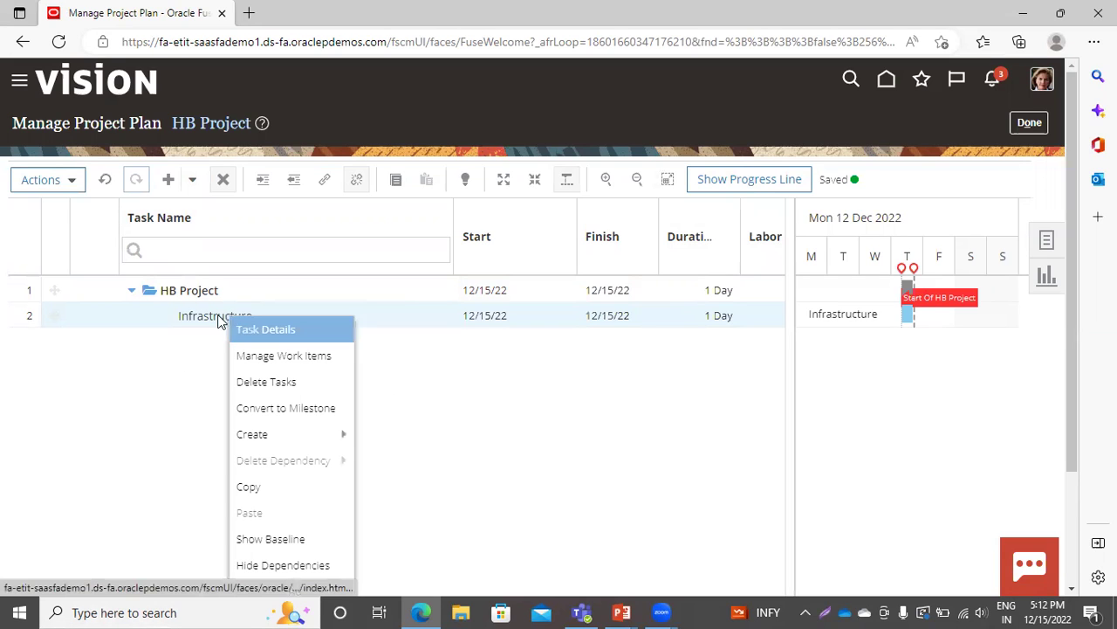
{"action": "mouse_move", "coordinate": [285, 437]}
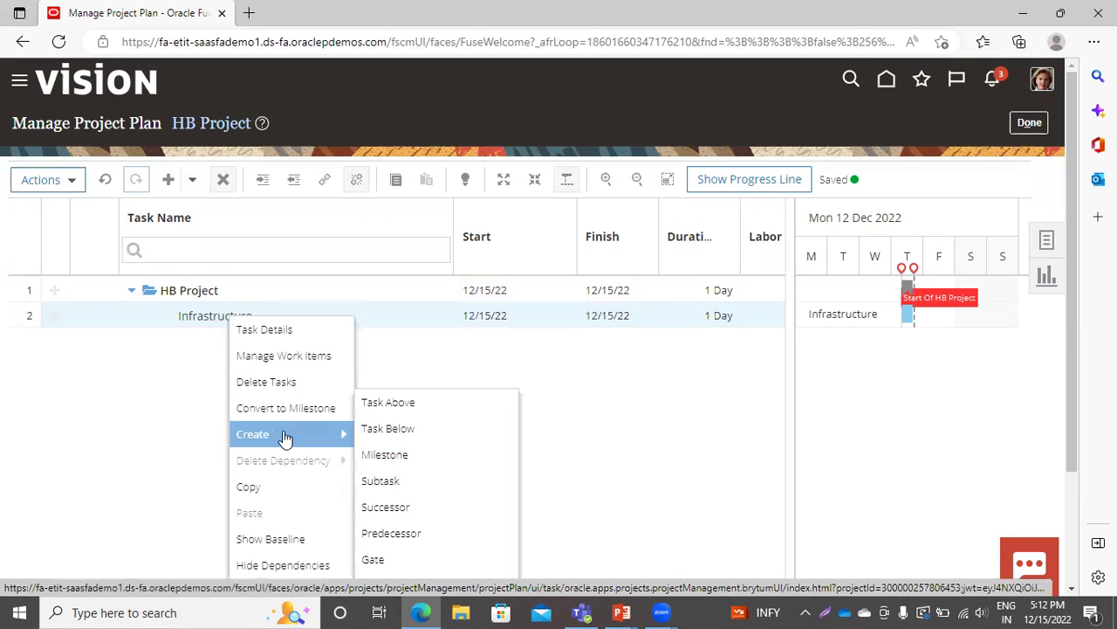
{"action": "left_click", "coordinate": [404, 486]}
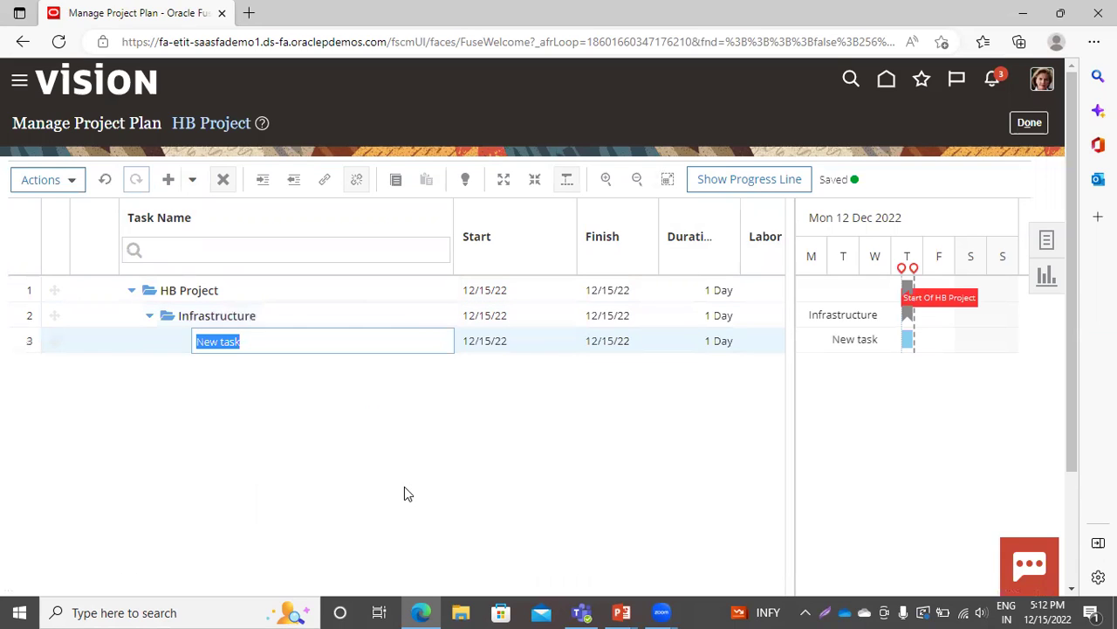
{"action": "type", "text": "Develop"}
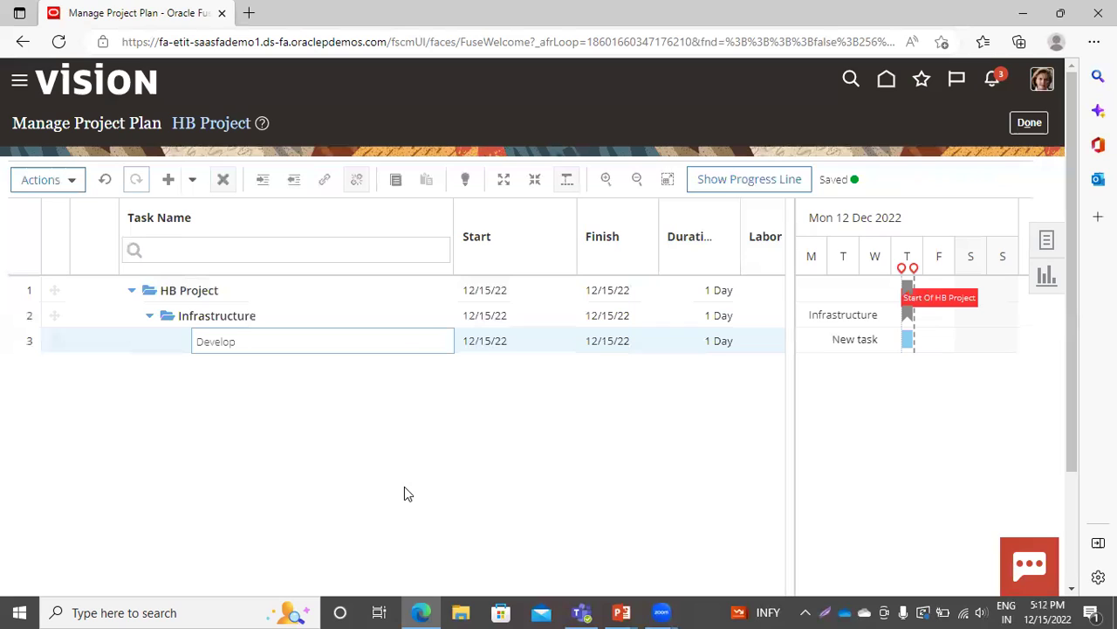
{"action": "type", "text": " Environment"}
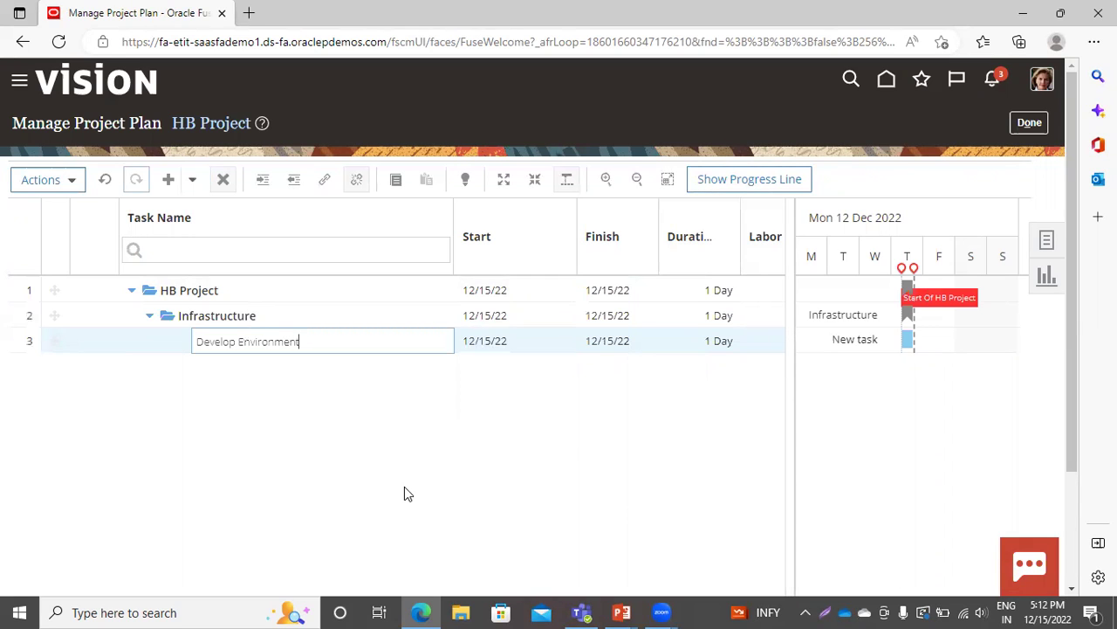
Create a second subtask named Production Environment under the Infrastructure task.
{"action": "right_click", "coordinate": [232, 312]}
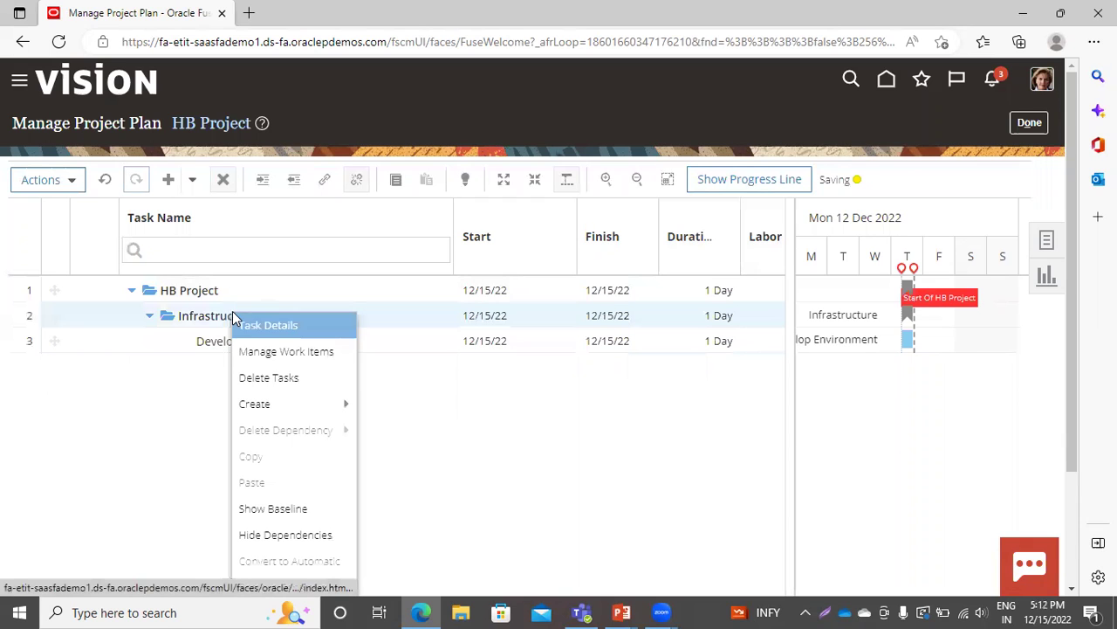
{"action": "mouse_move", "coordinate": [301, 404]}
{"action": "left_click", "coordinate": [408, 481]}
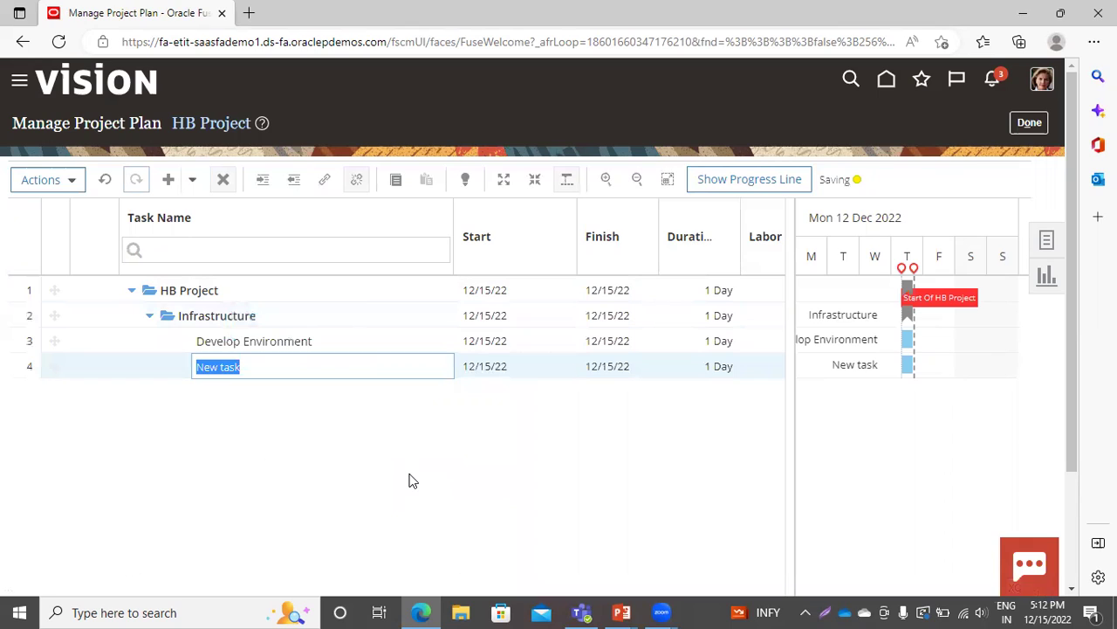
{"action": "type", "text": "Production Environment"}
{"action": "left_click", "coordinate": [286, 431]}
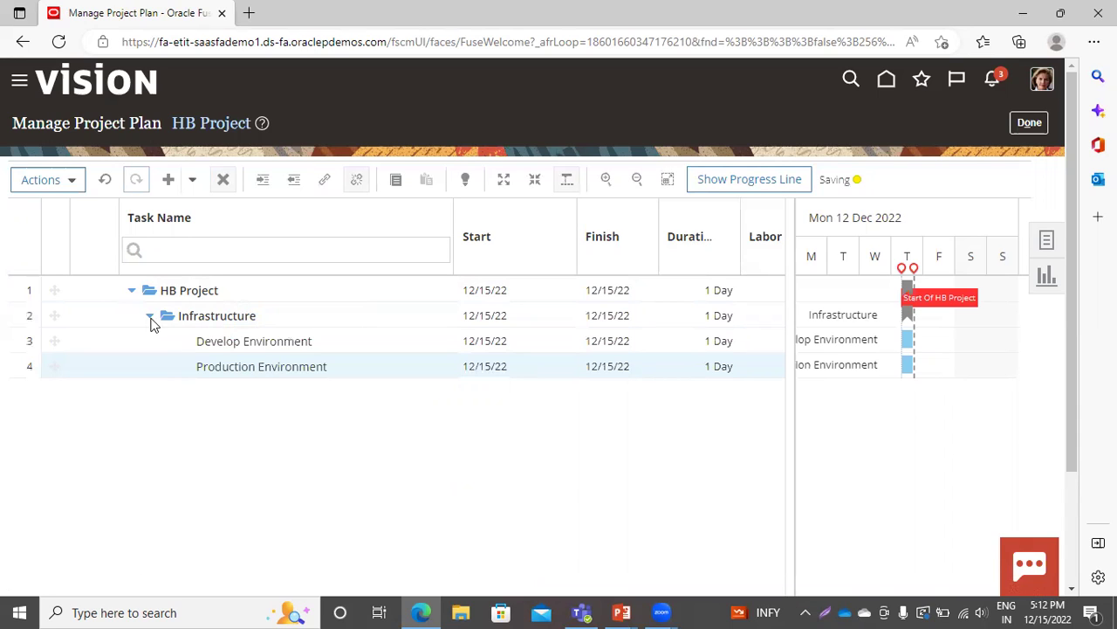
Create a task named Planning directly below the HB Project row, above the Infrastructure task.
{"action": "left_click", "coordinate": [198, 295]}
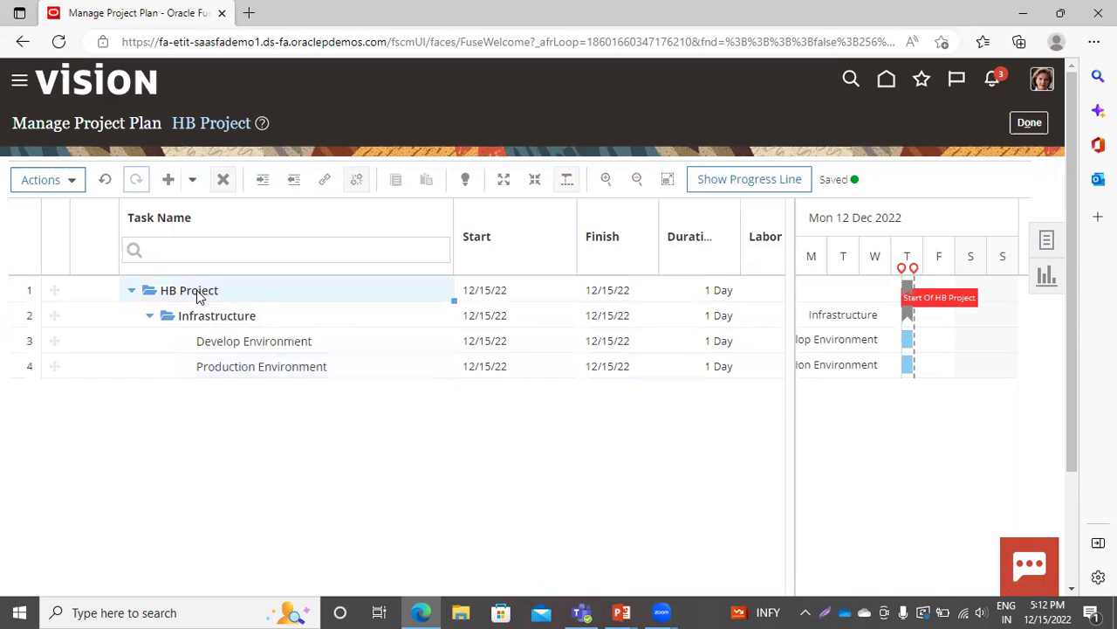
{"action": "right_click", "coordinate": [196, 290]}
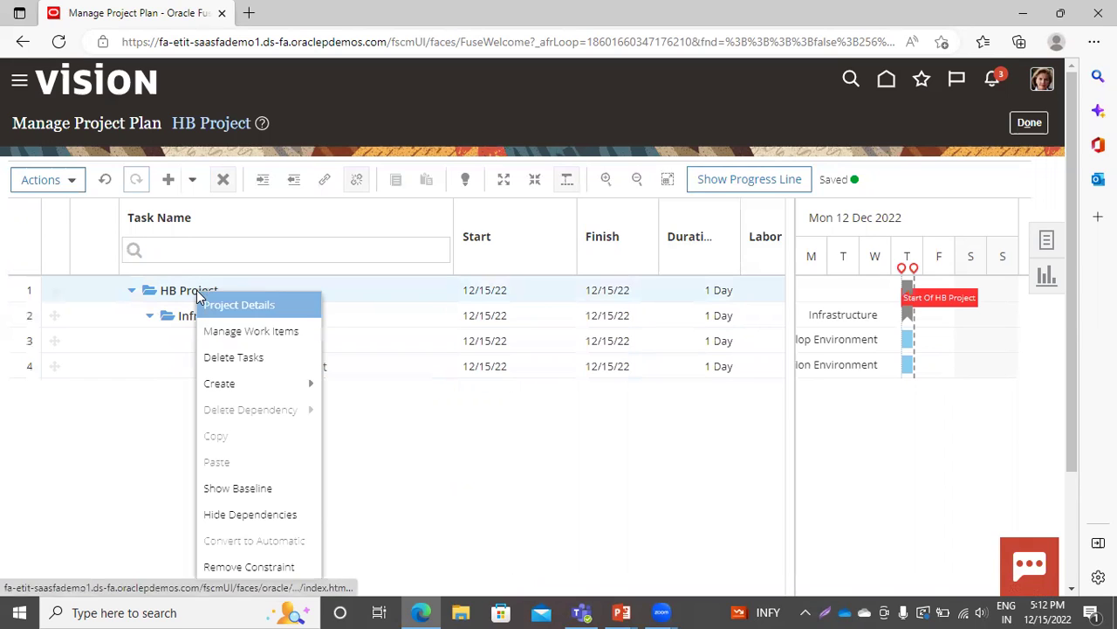
{"action": "mouse_move", "coordinate": [232, 385]}
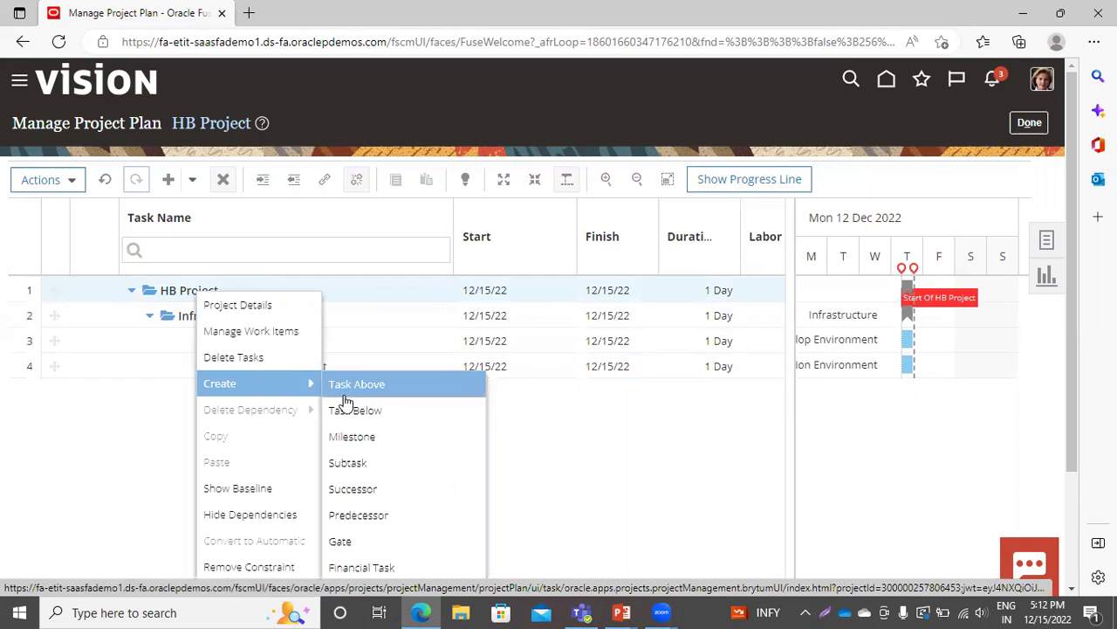
{"action": "left_click", "coordinate": [344, 409]}
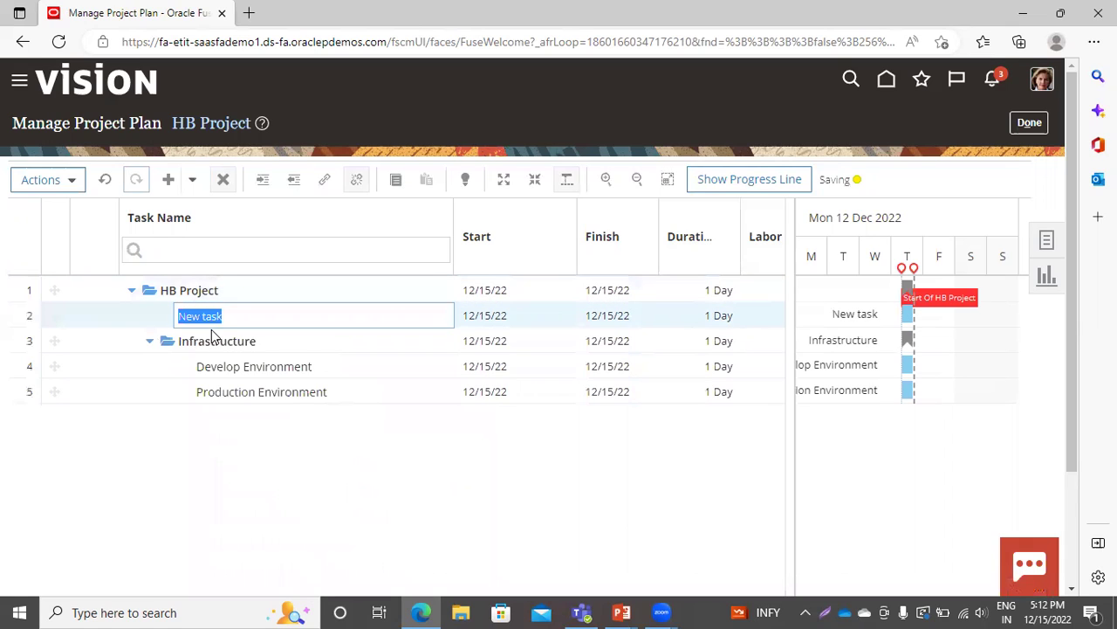
{"action": "type", "text": "Planning"}
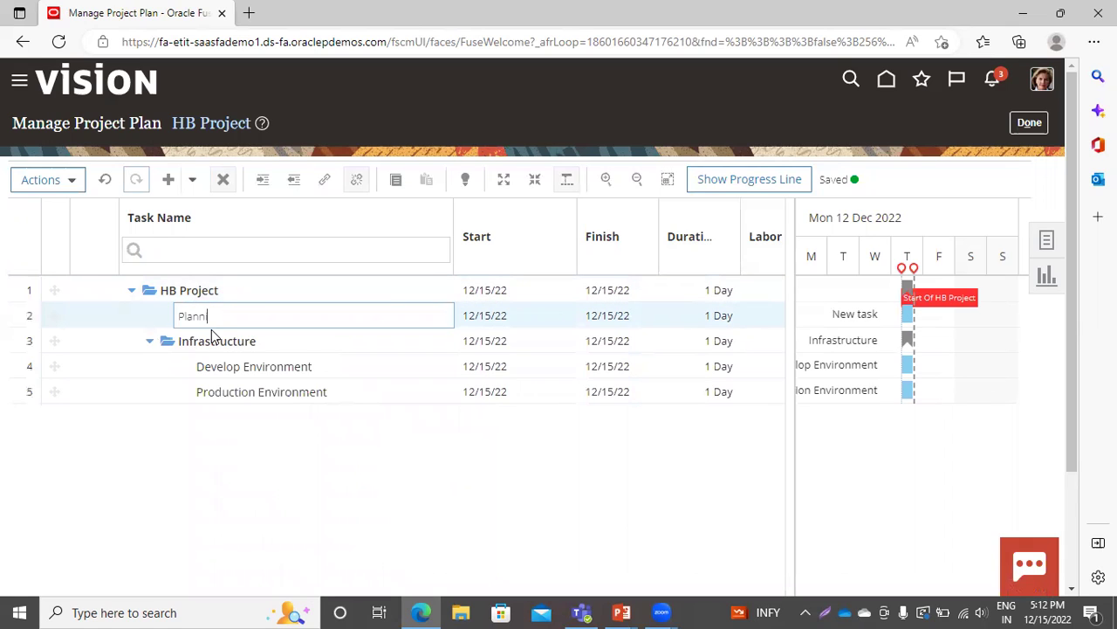
{"action": "left_click", "coordinate": [116, 325]}
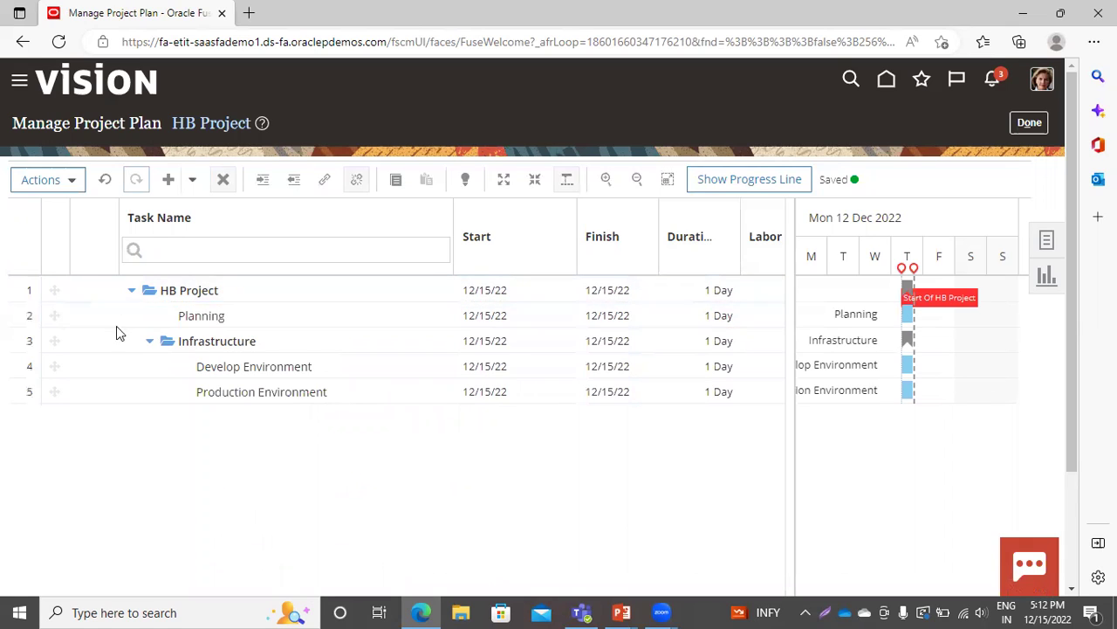
Create a subtask named Define Objectives & Goal under the Planning task.
{"action": "right_click", "coordinate": [222, 309]}
{"action": "mouse_move", "coordinate": [267, 436]}
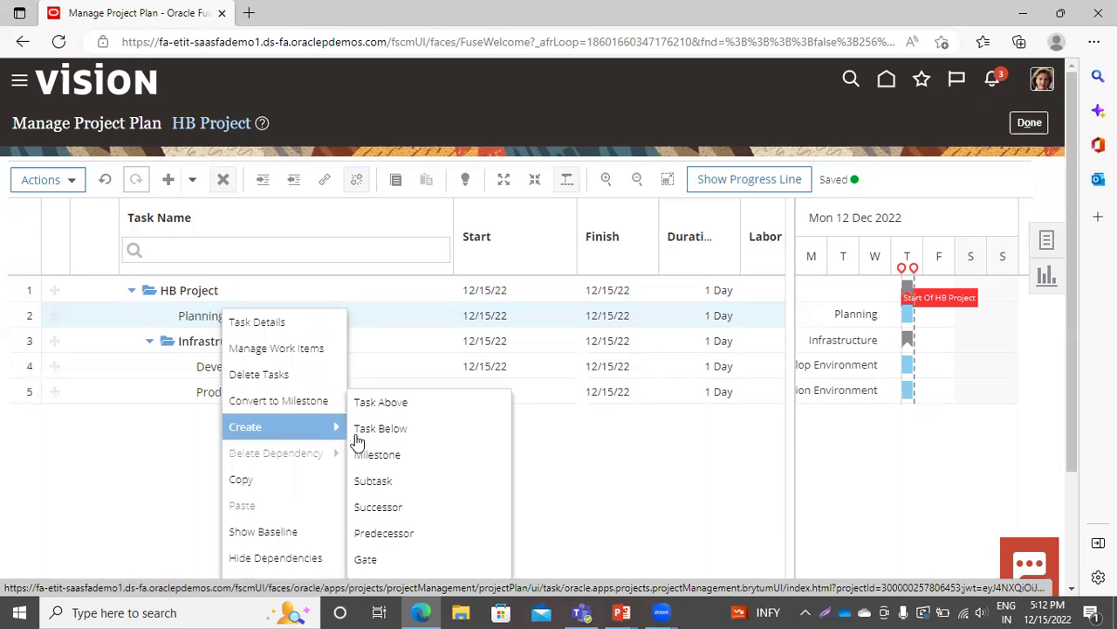
{"action": "left_click", "coordinate": [384, 482]}
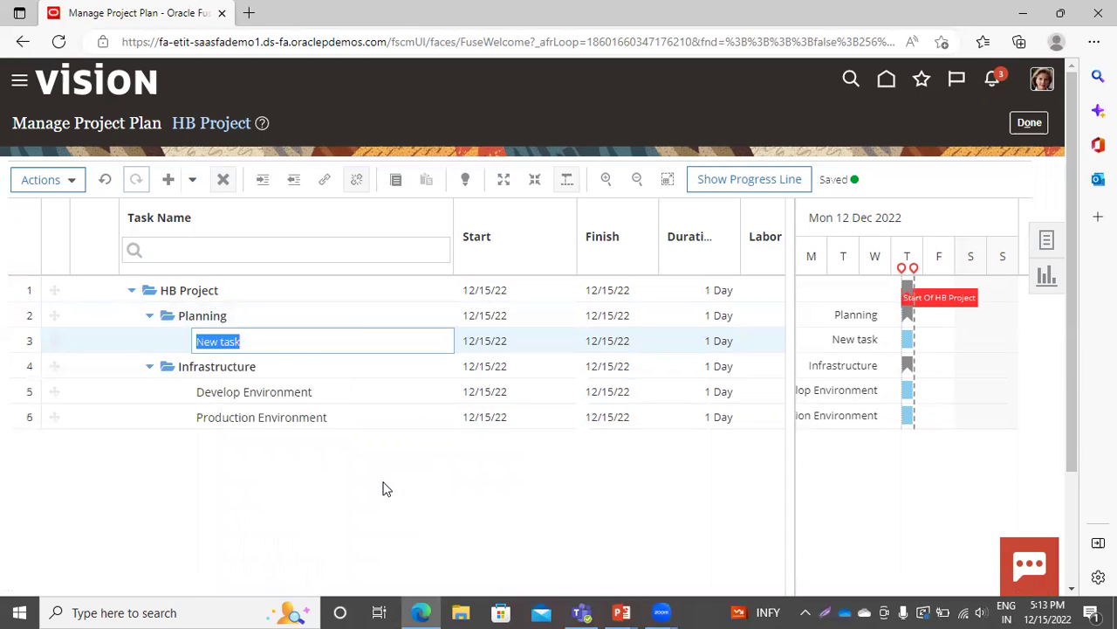
{"action": "type", "text": "Define Objectives & Goal"}
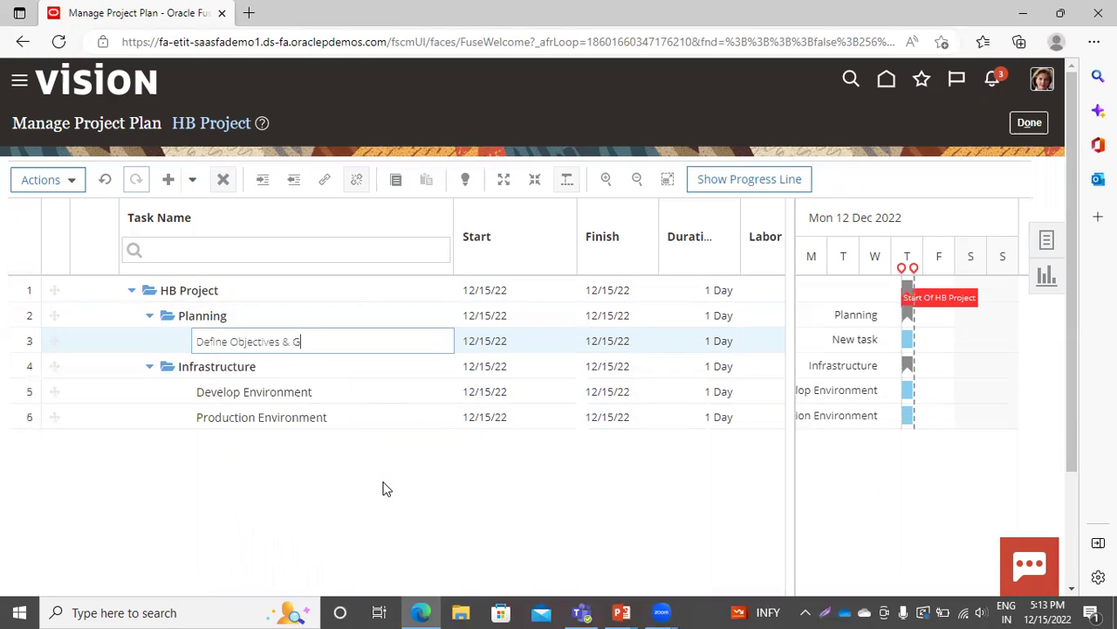
Create a second subtask named Define Scope under the Planning task.
{"action": "right_click", "coordinate": [246, 312]}
{"action": "mouse_move", "coordinate": [279, 402]}
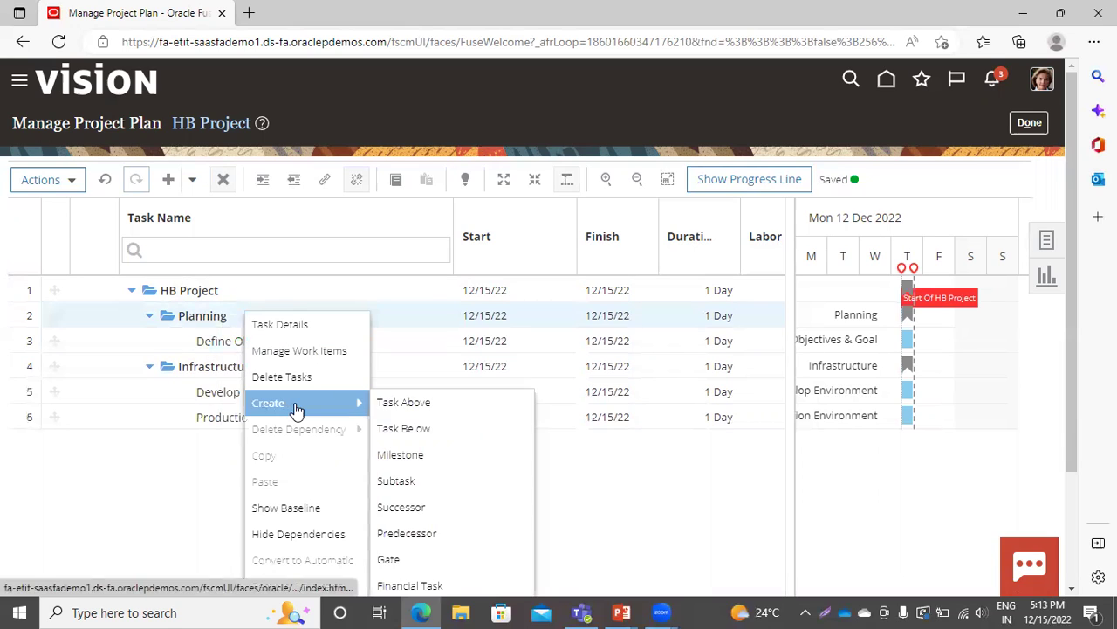
{"action": "left_click", "coordinate": [418, 482]}
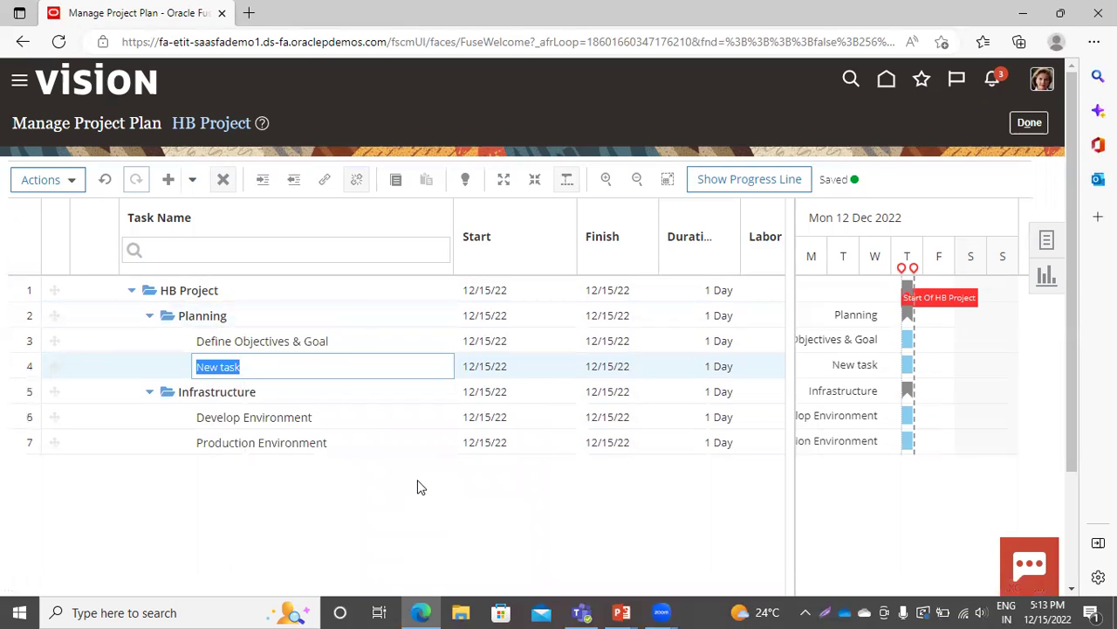
{"action": "type", "text": "Define "}
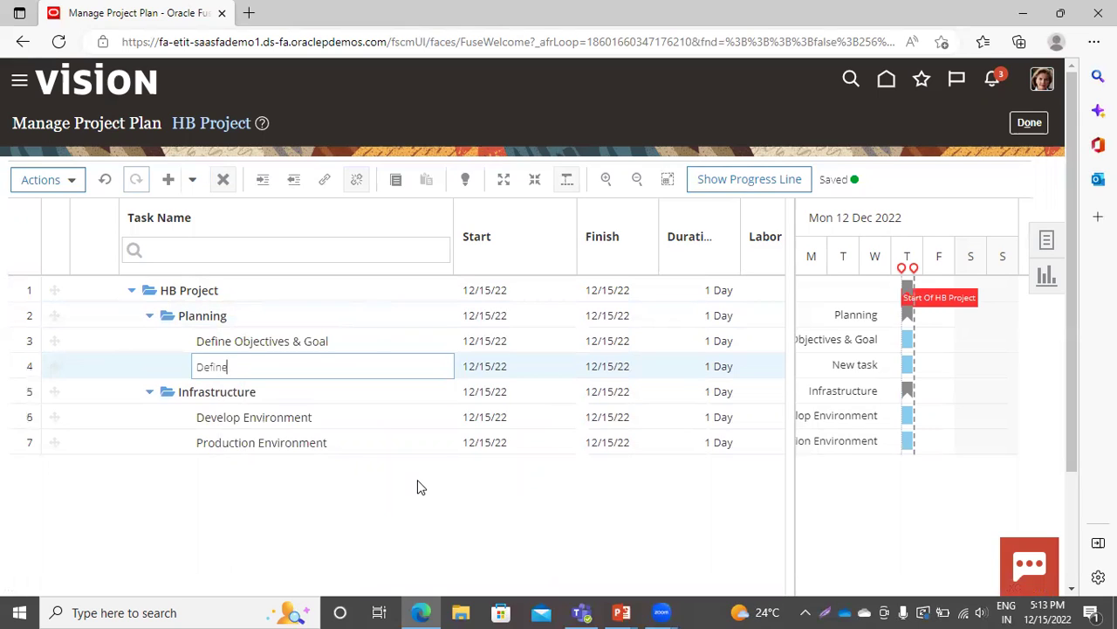
{"action": "type", "text": "Scope"}
{"action": "left_click", "coordinate": [243, 510]}
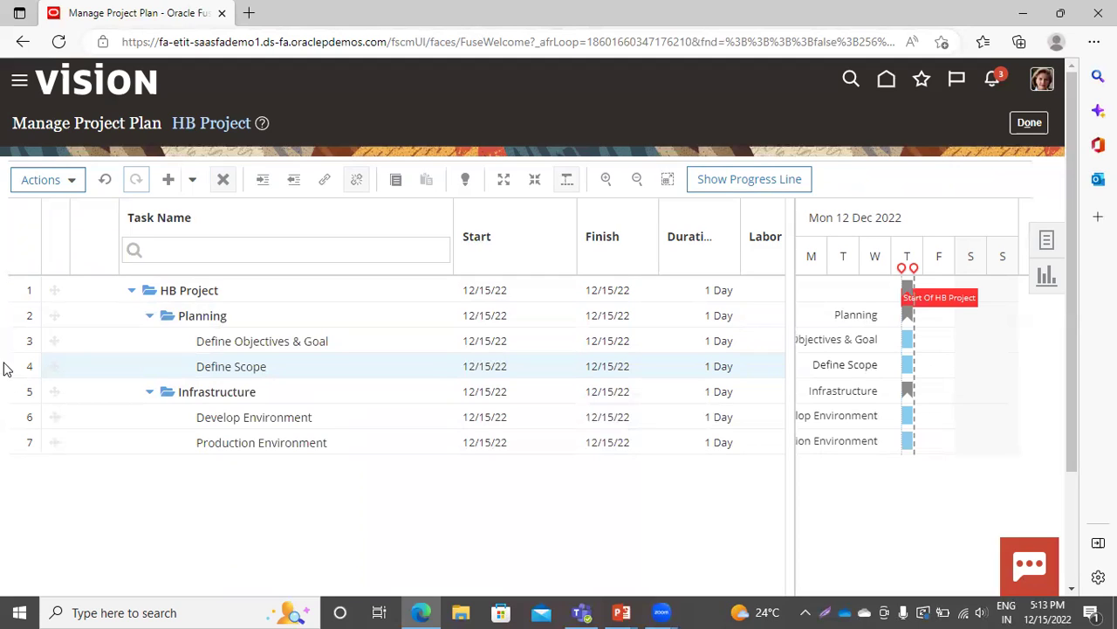
Save the HB Project plan as a non-public work plan template, using Work Plan Template Practice as name and description, and close the plan.
{"action": "left_click", "coordinate": [73, 185]}
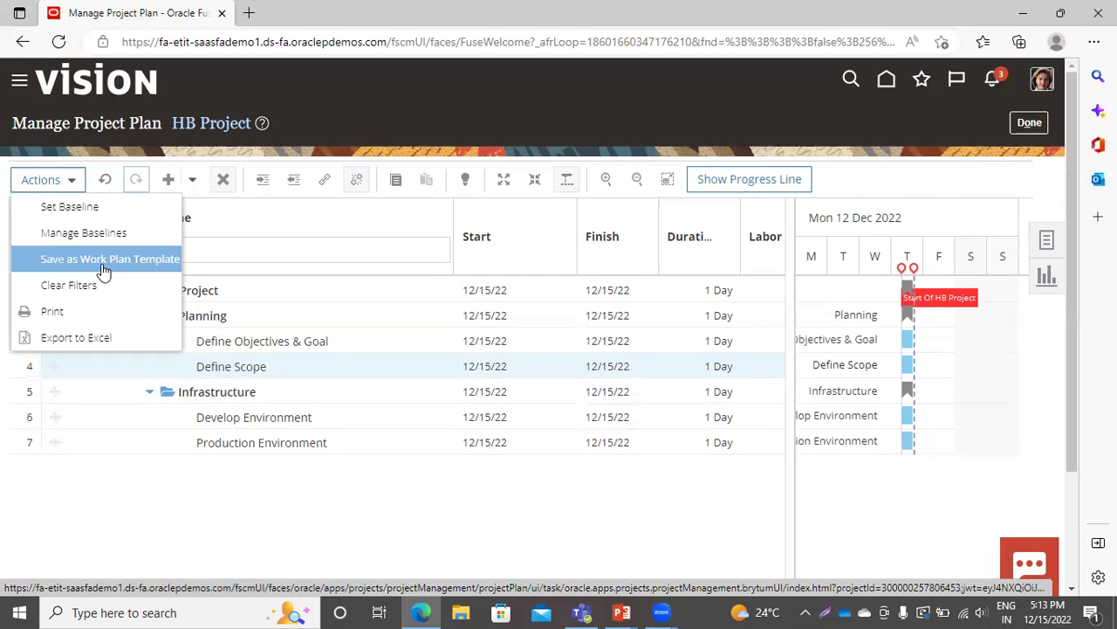
{"action": "left_click", "coordinate": [103, 259]}
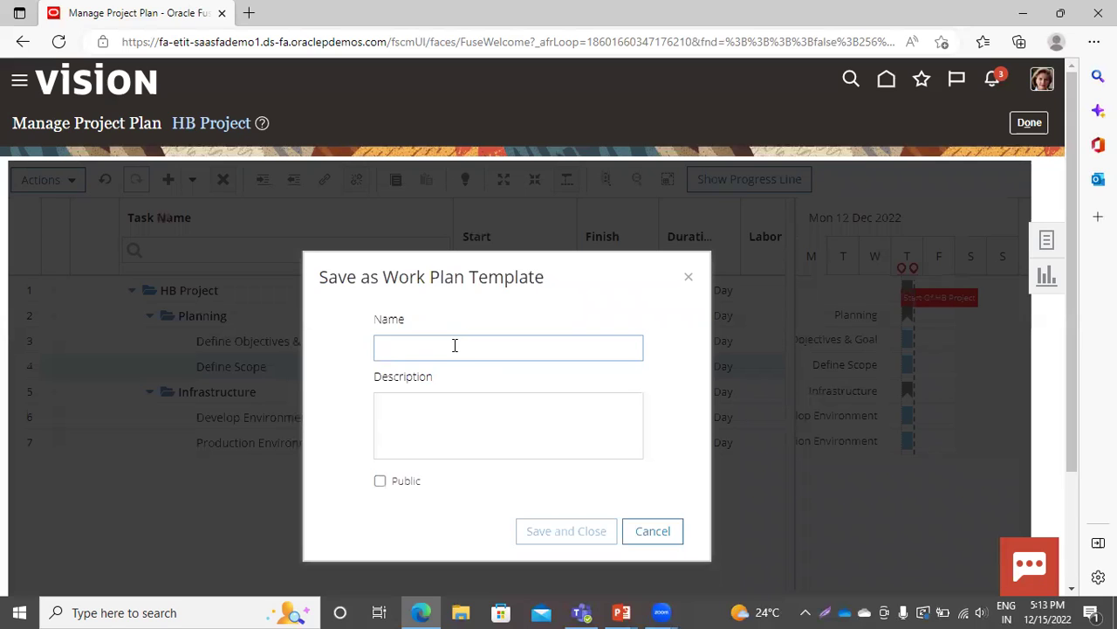
{"action": "type", "text": "Work"}
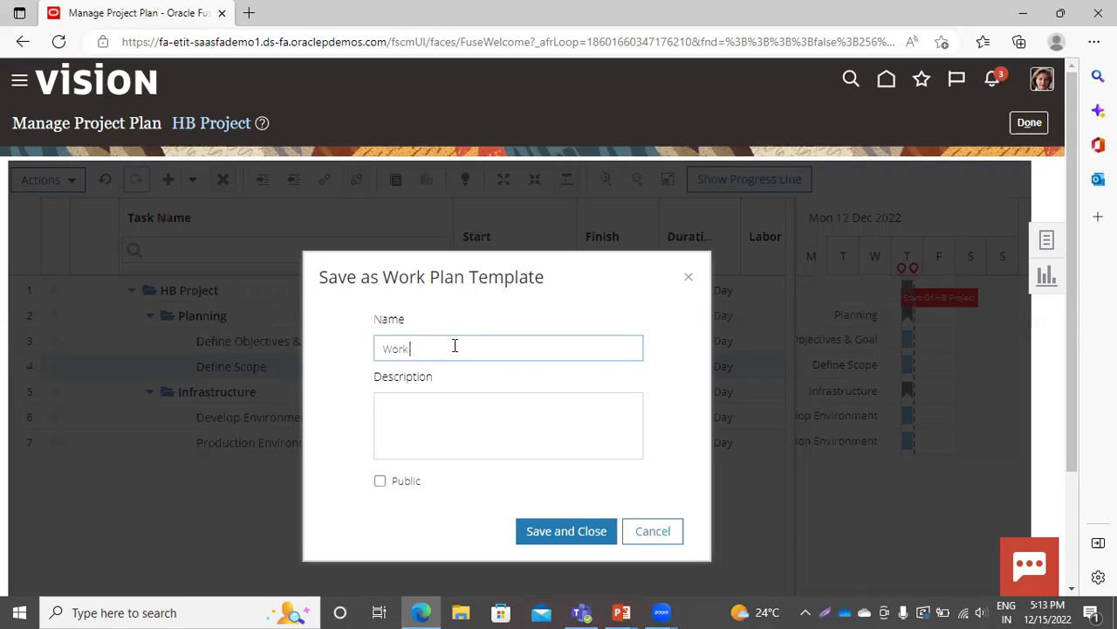
{"action": "type", "text": " Plan Template Practice"}
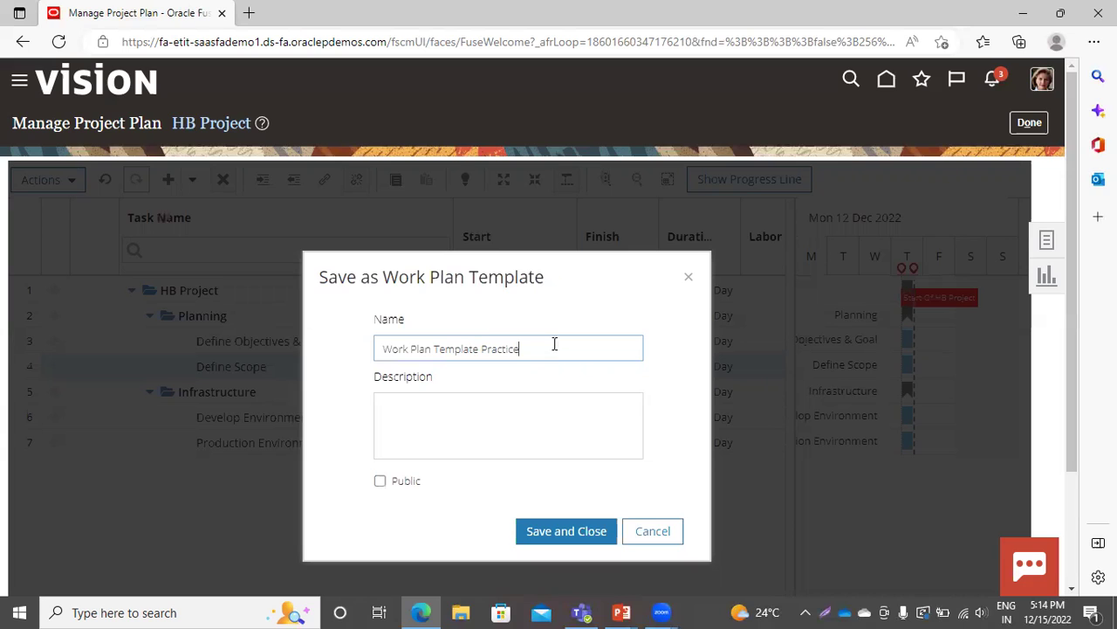
{"action": "key", "text": "shift+Left"}
{"action": "key", "text": "shift+Left"}
{"action": "key", "text": "shift+Left"}
{"action": "key", "text": "shift+Left"}
{"action": "key", "text": "shift+Left"}
{"action": "key", "text": "shift+Left"}
{"action": "key", "text": "shift+Left"}
{"action": "key", "text": "shift+Left"}
{"action": "key", "text": "shift+Home"}
{"action": "key", "text": "ctrl+c"}
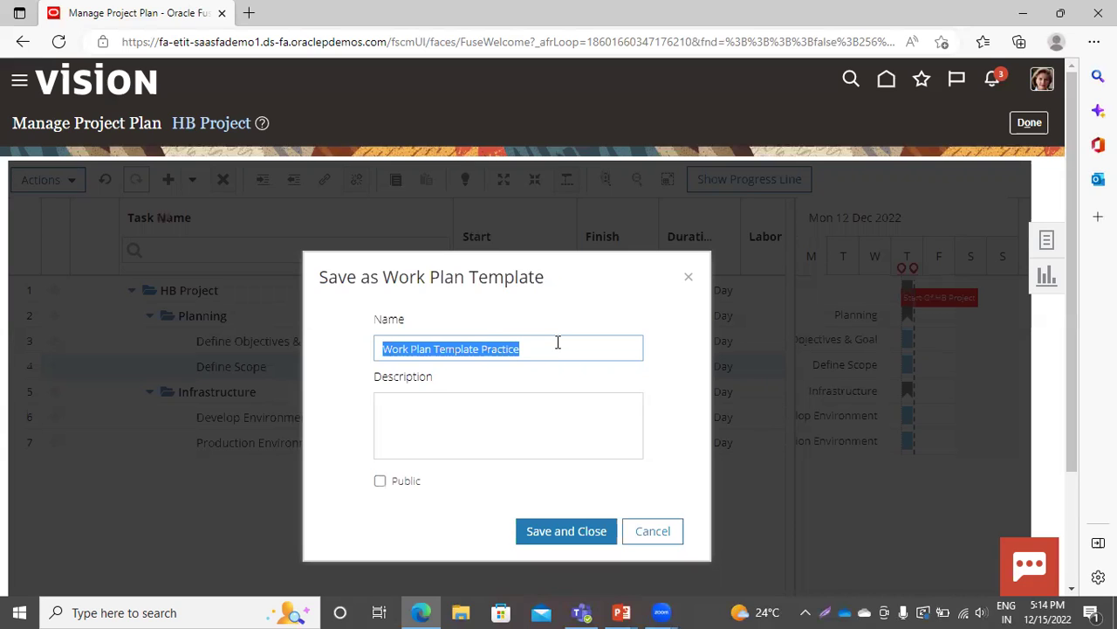
{"action": "left_click", "coordinate": [516, 416]}
{"action": "key", "text": "ctrl+v"}
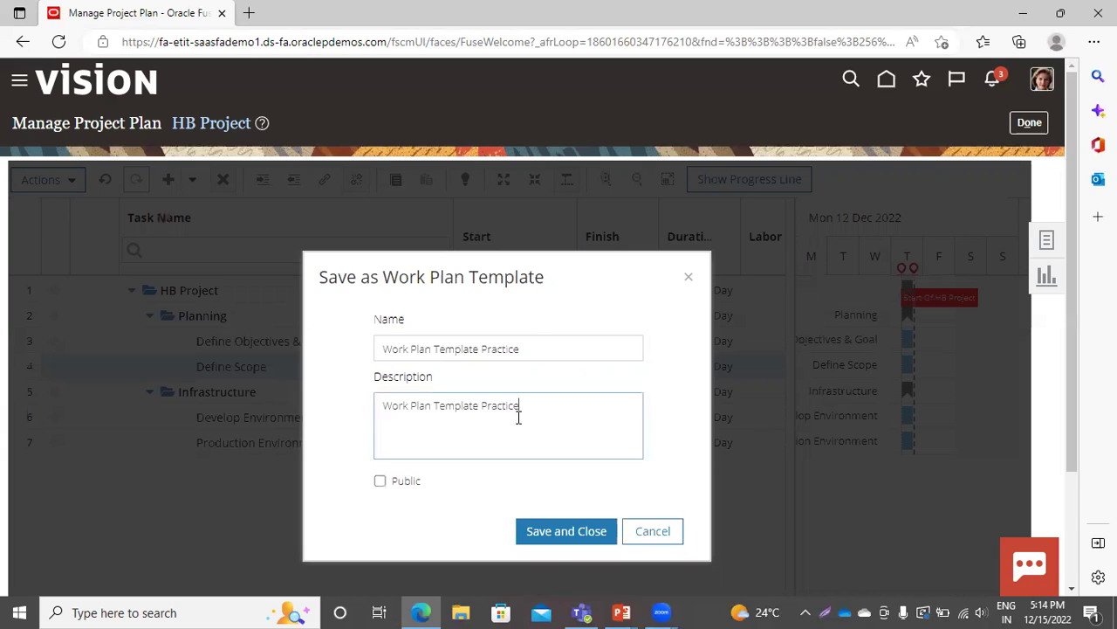
{"action": "left_click", "coordinate": [552, 534]}
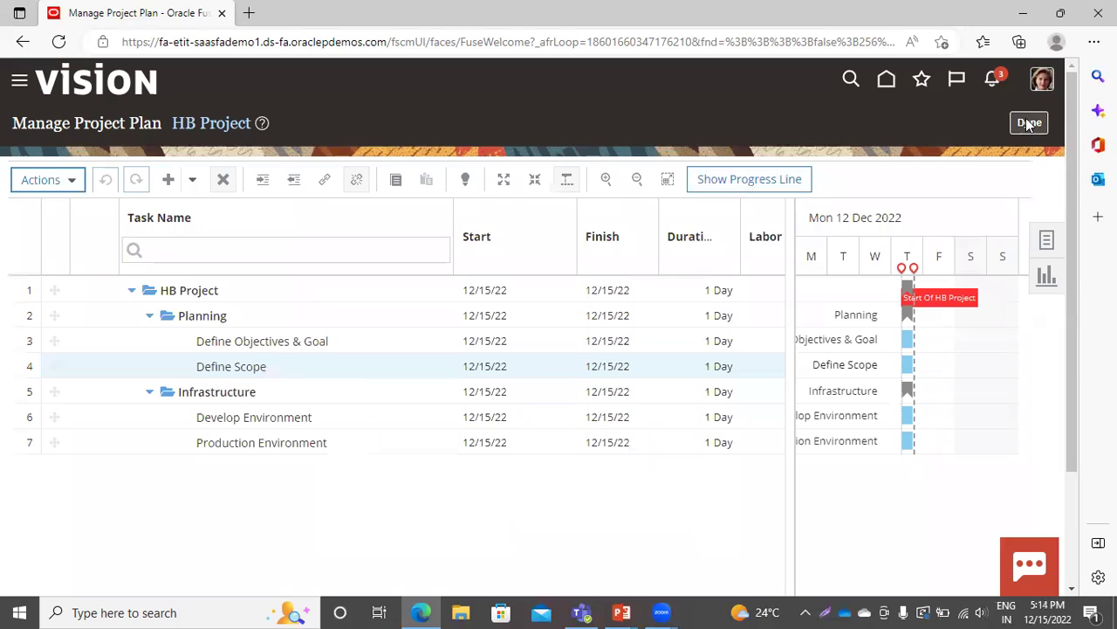
{"action": "left_click", "coordinate": [1026, 125]}
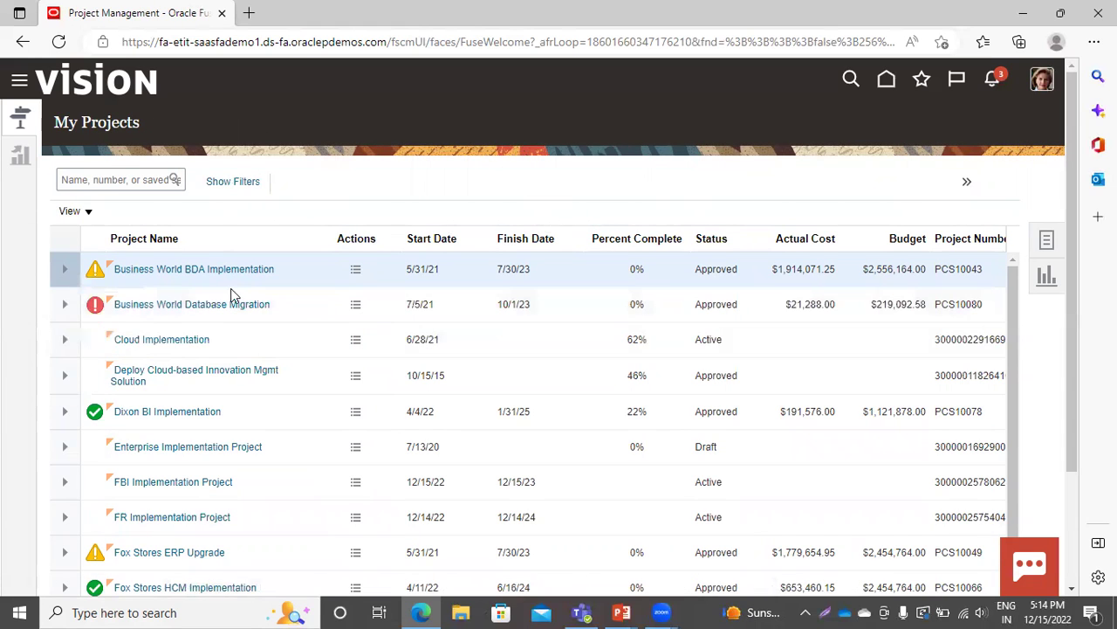
Create a new project named KT Project from the Work Plan Template Practice template, keeping the default start date, calendar and schedule type.
{"action": "left_click", "coordinate": [1047, 239]}
{"action": "left_click", "coordinate": [856, 185]}
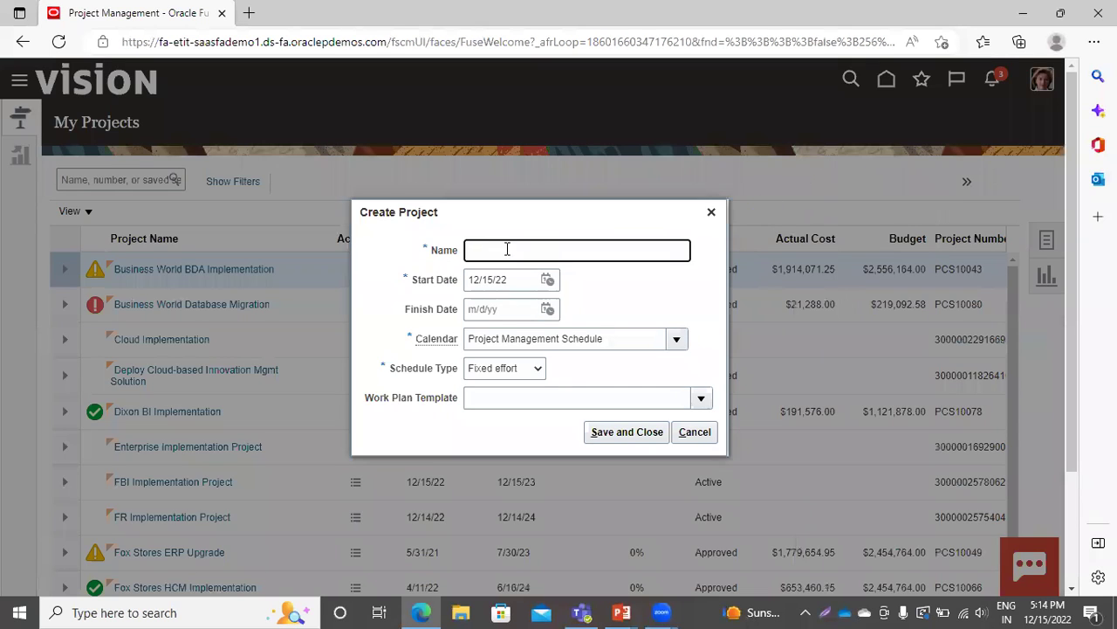
{"action": "left_click", "coordinate": [701, 397]}
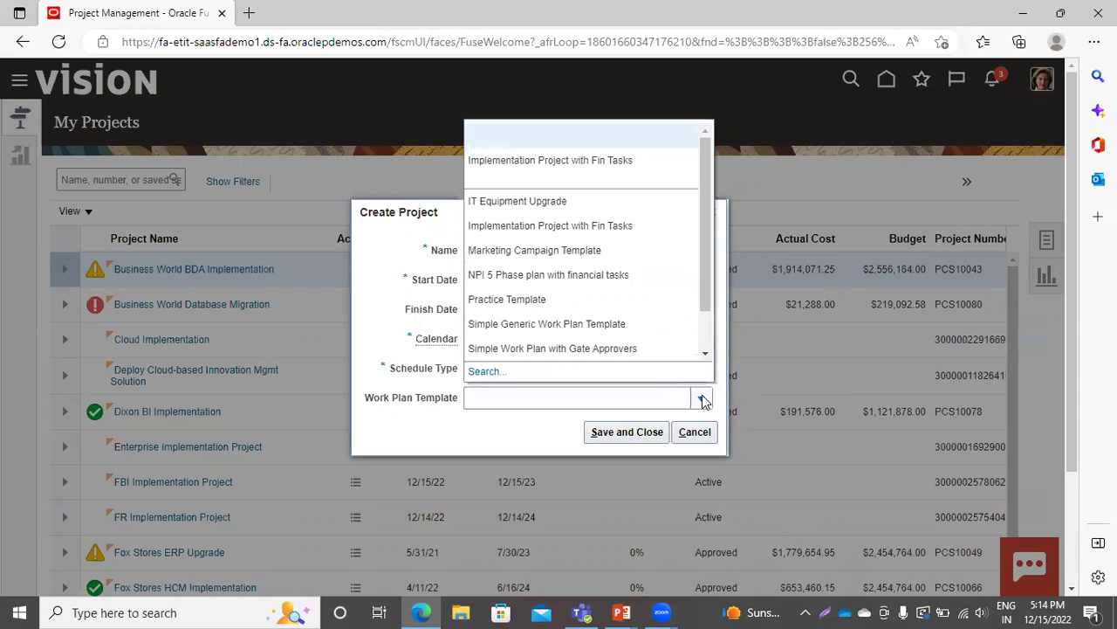
{"action": "scroll", "coordinate": [622, 369], "scroll_direction": "down", "scroll_amount": 5}
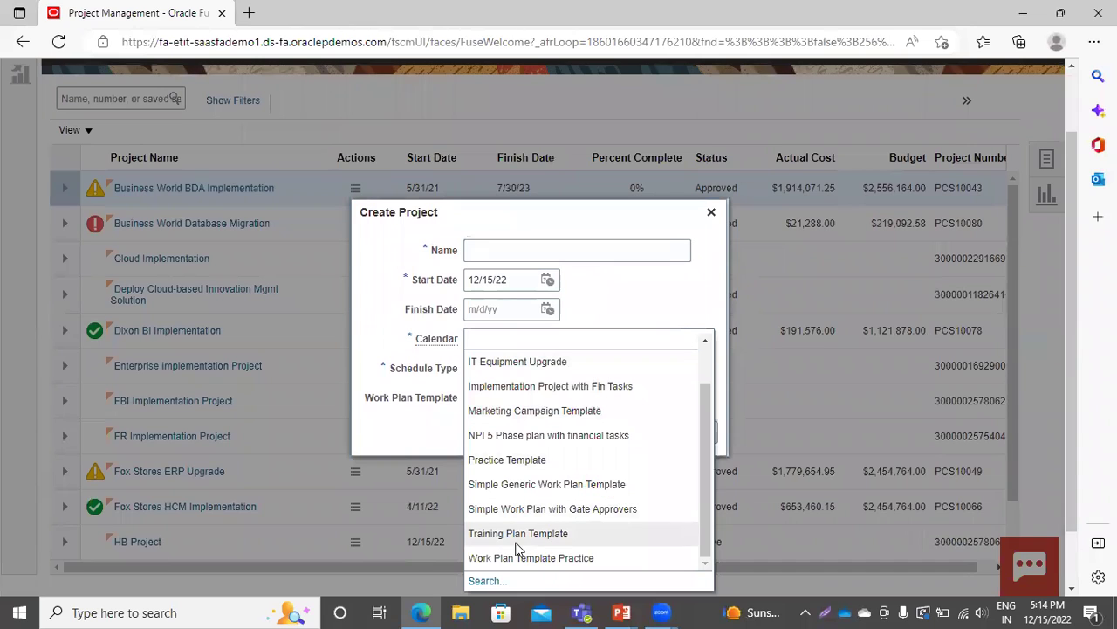
{"action": "scroll", "coordinate": [585, 522], "scroll_direction": "down", "scroll_amount": 1}
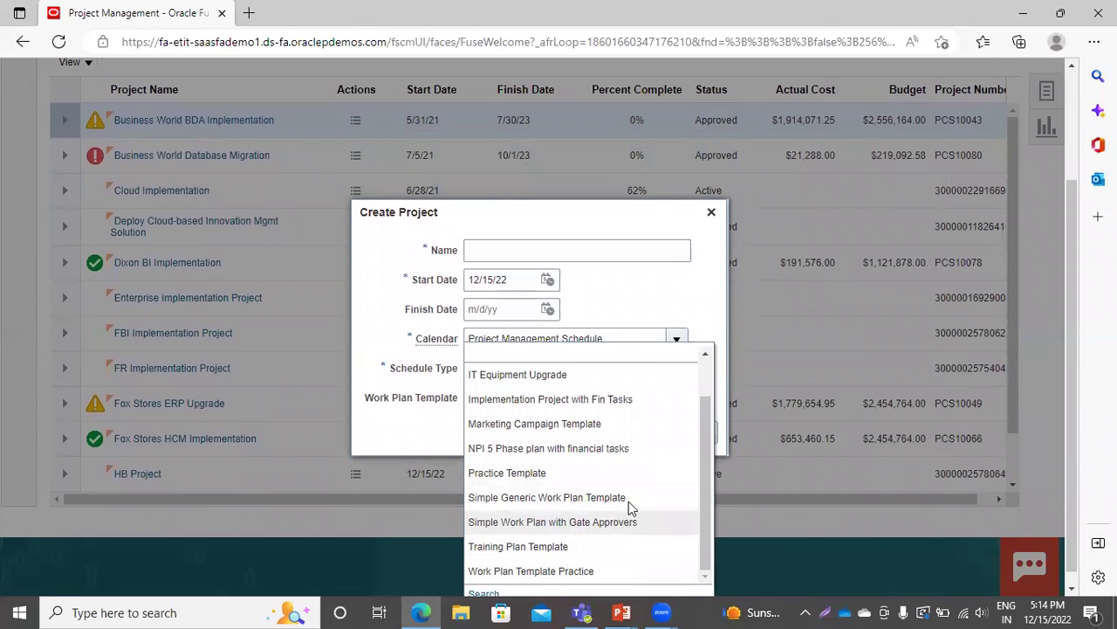
{"action": "scroll", "coordinate": [491, 561], "scroll_direction": "down", "scroll_amount": 1}
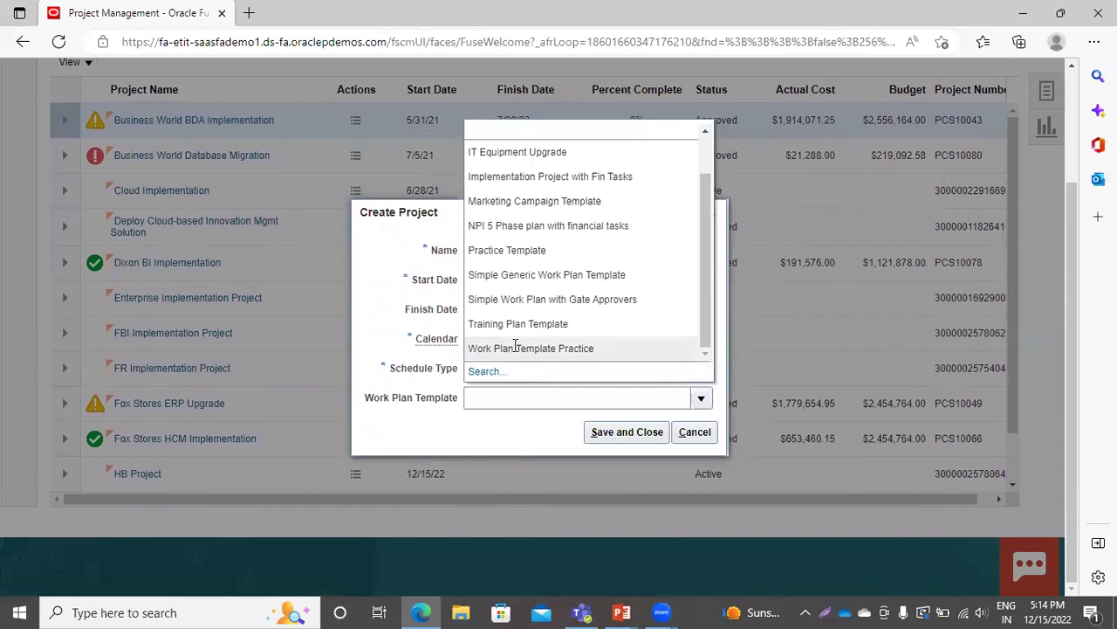
{"action": "left_click", "coordinate": [596, 359]}
{"action": "left_click", "coordinate": [550, 255]}
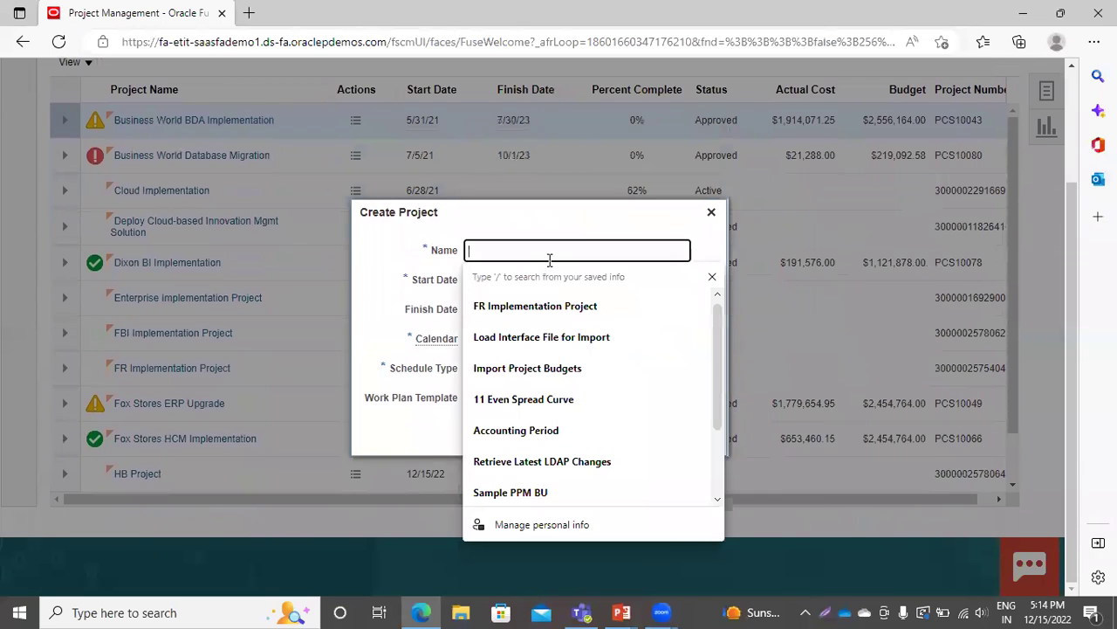
{"action": "type", "text": "Kt"}
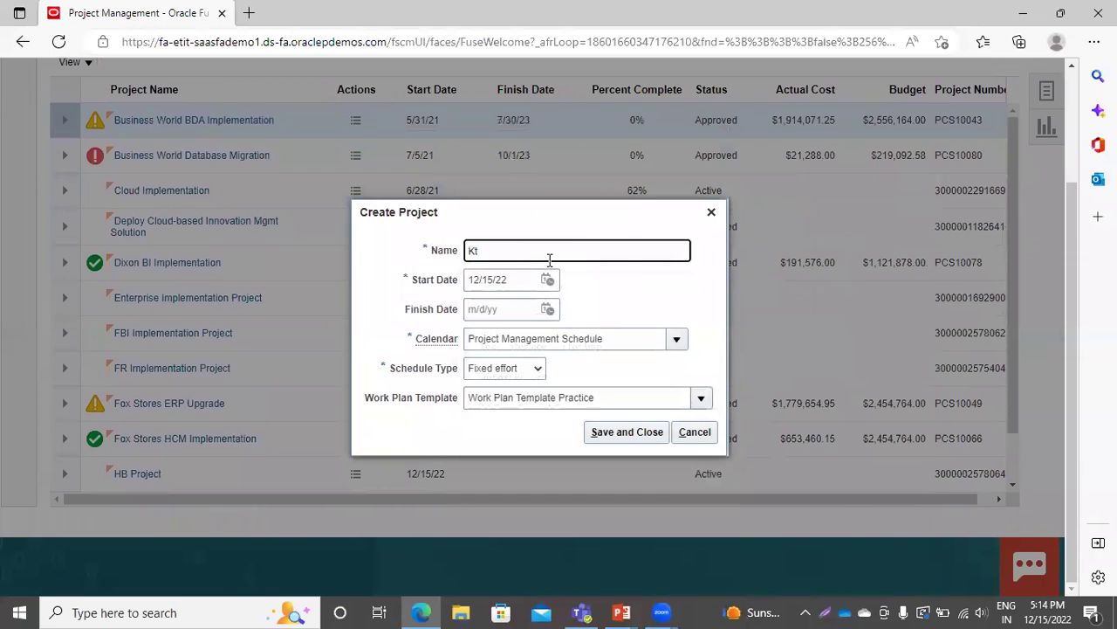
{"action": "type", "text": "T Project"}
{"action": "left_click", "coordinate": [616, 428]}
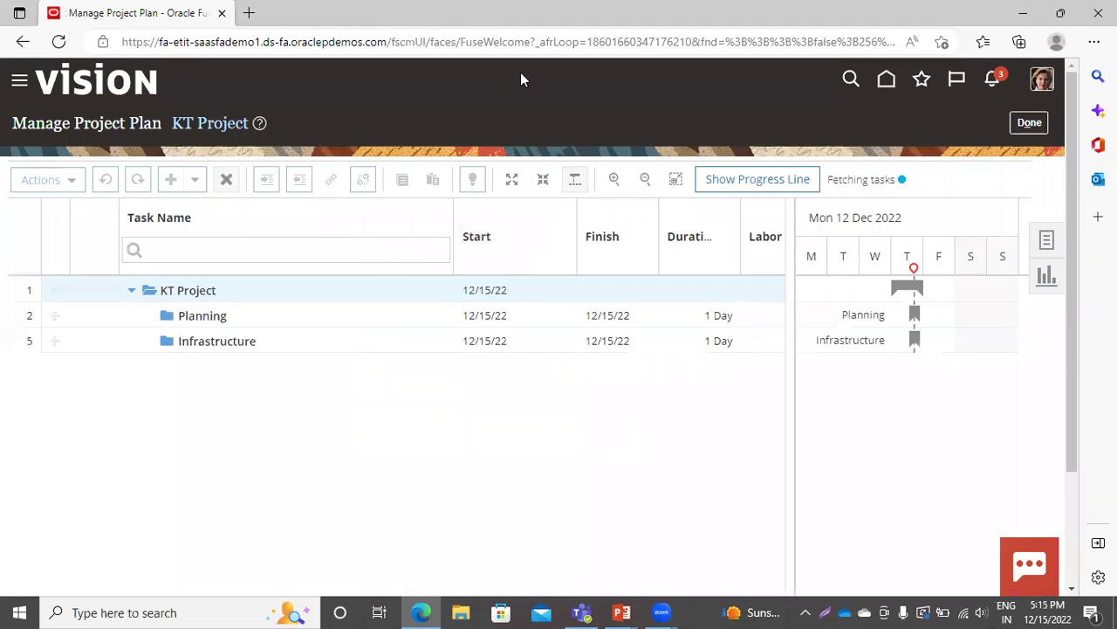
Expand the Planning and Infrastructure tasks of KT Project to check their subtasks, and close the project plan.
{"action": "left_click", "coordinate": [199, 319]}
{"action": "left_click", "coordinate": [149, 315]}
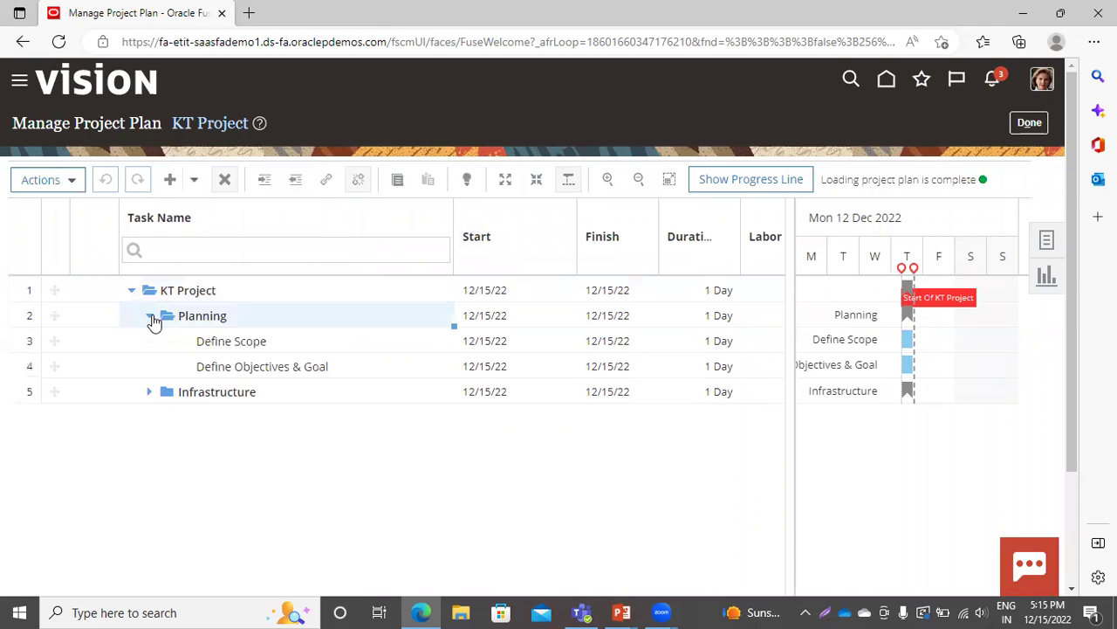
{"action": "left_click", "coordinate": [150, 392]}
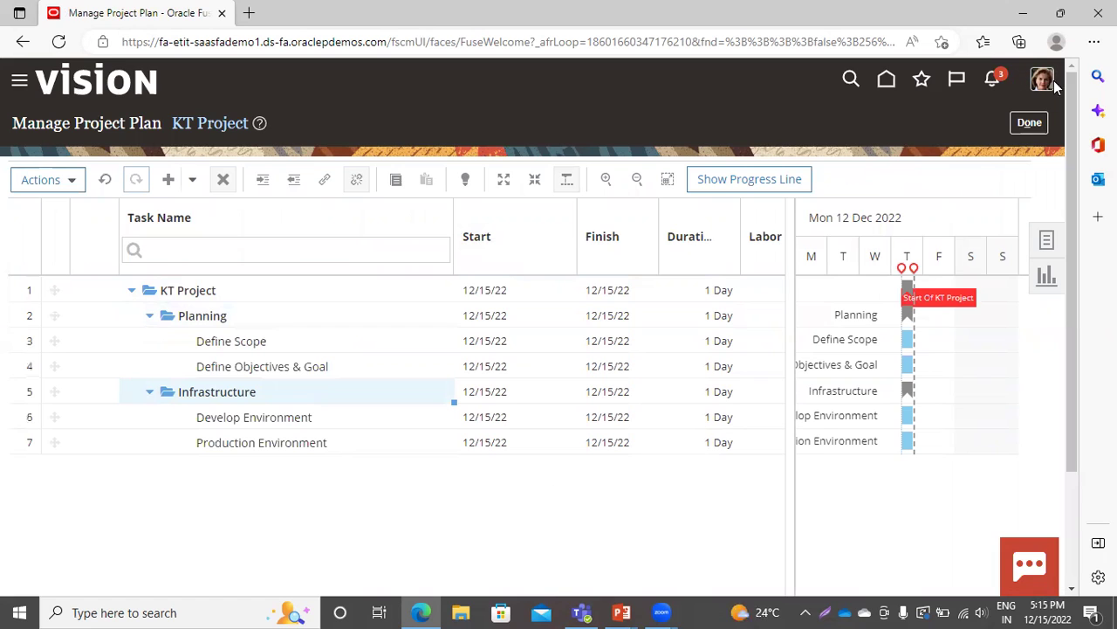
{"action": "left_click", "coordinate": [1027, 124]}
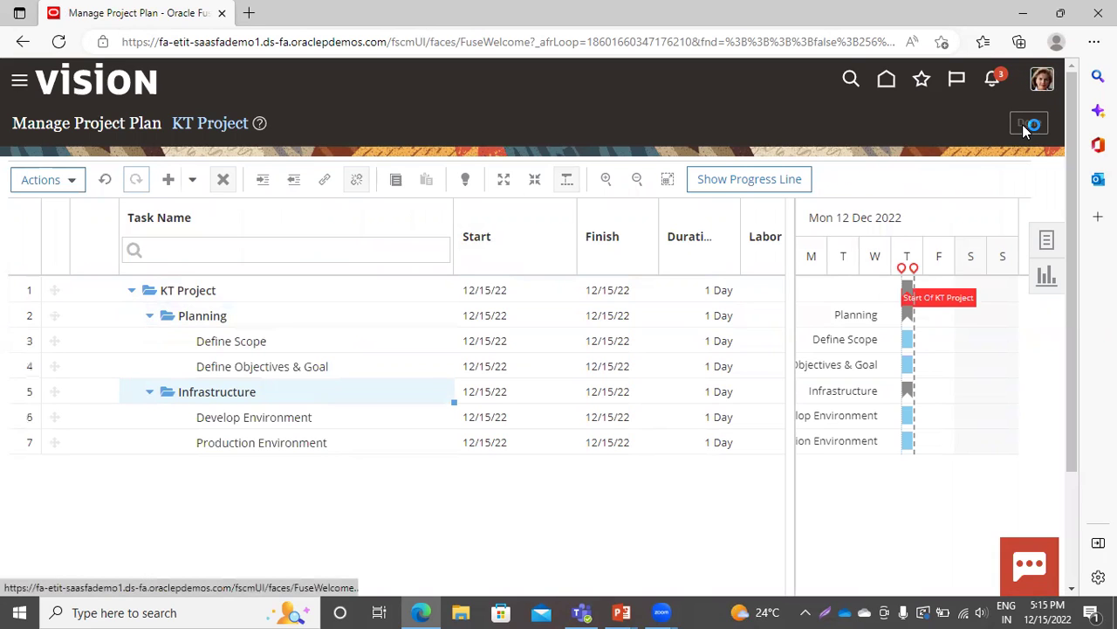